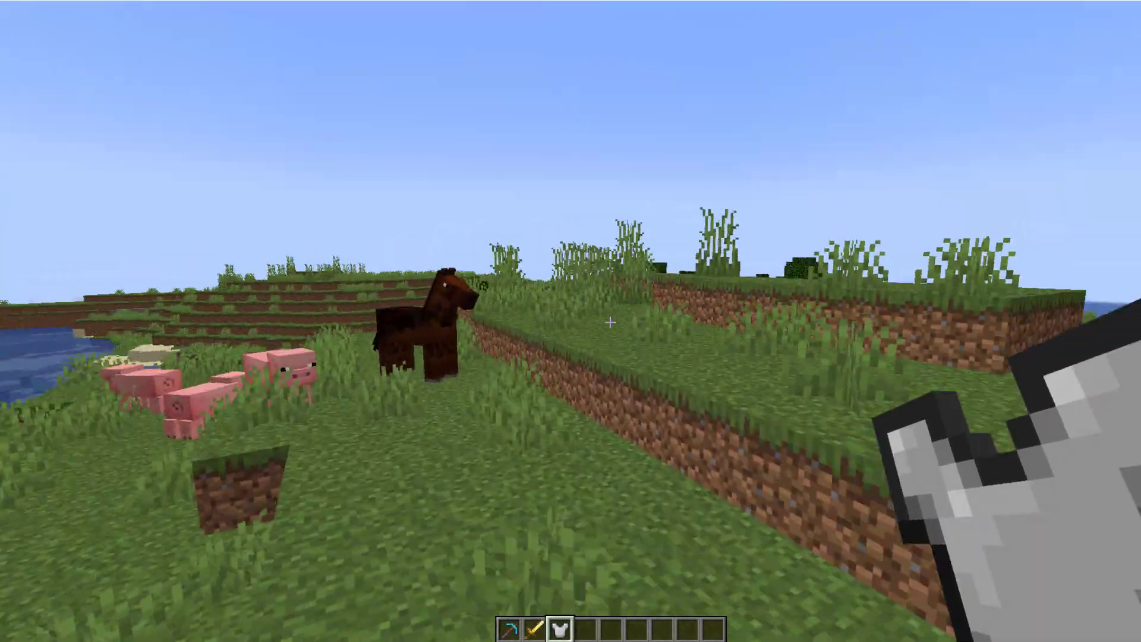
{"action": "key", "text": "w"}
{"action": "key", "text": "space"}
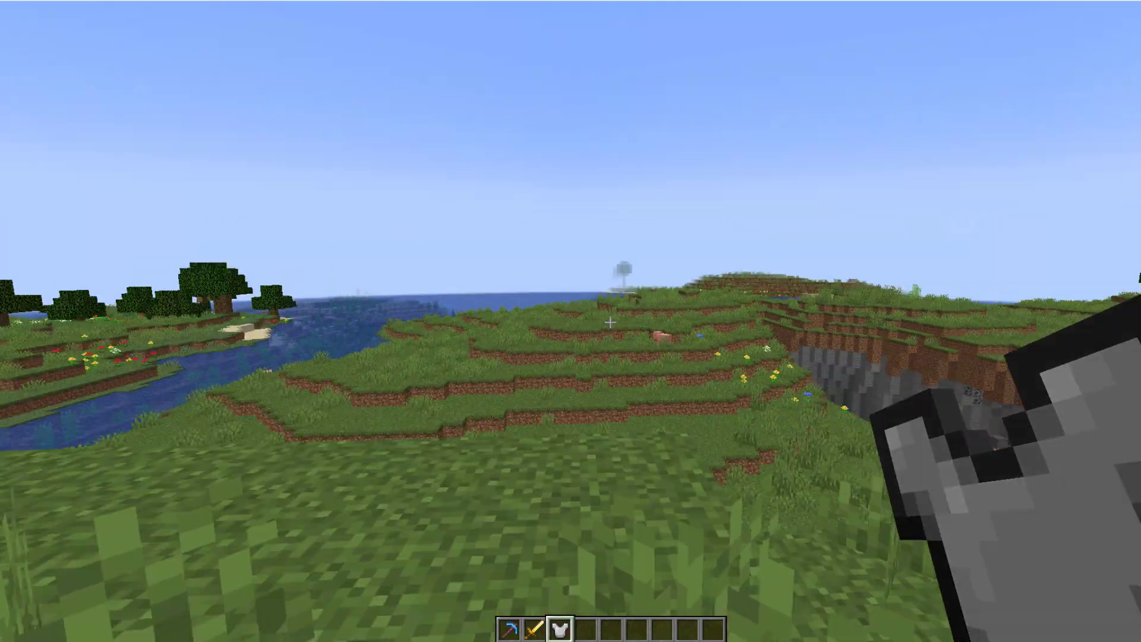
{"action": "key", "text": "2"}
{"action": "key", "text": "3"}
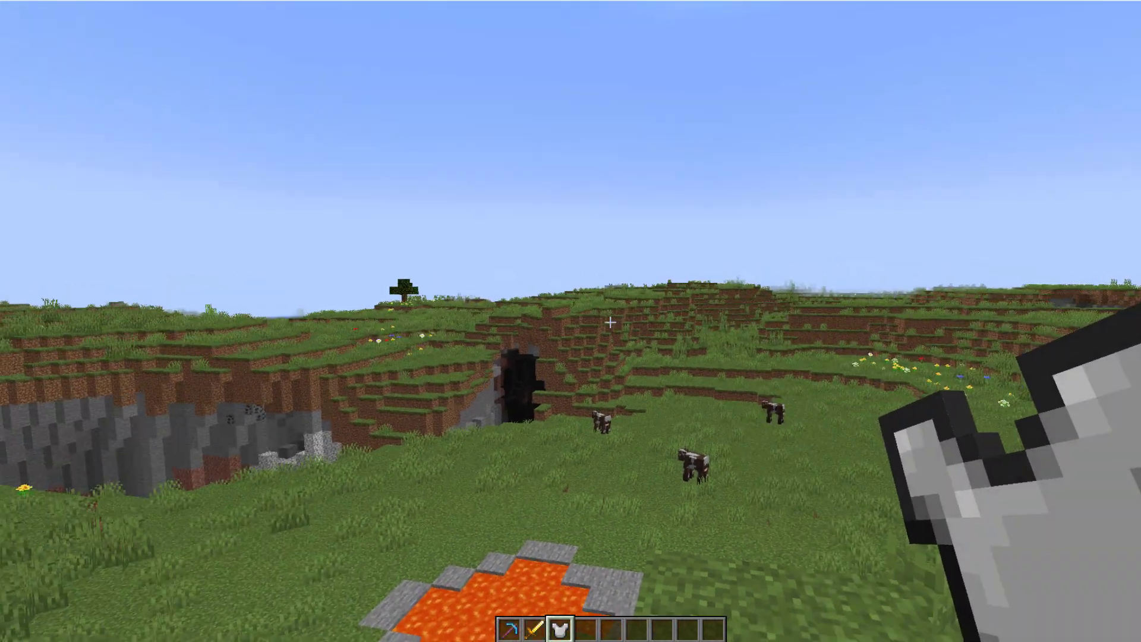
Step: Inspect the diamond pickaxe's custom name, enchantments and lore in the inventory
{"action": "key", "text": "2"}
{"action": "key", "text": "e"}
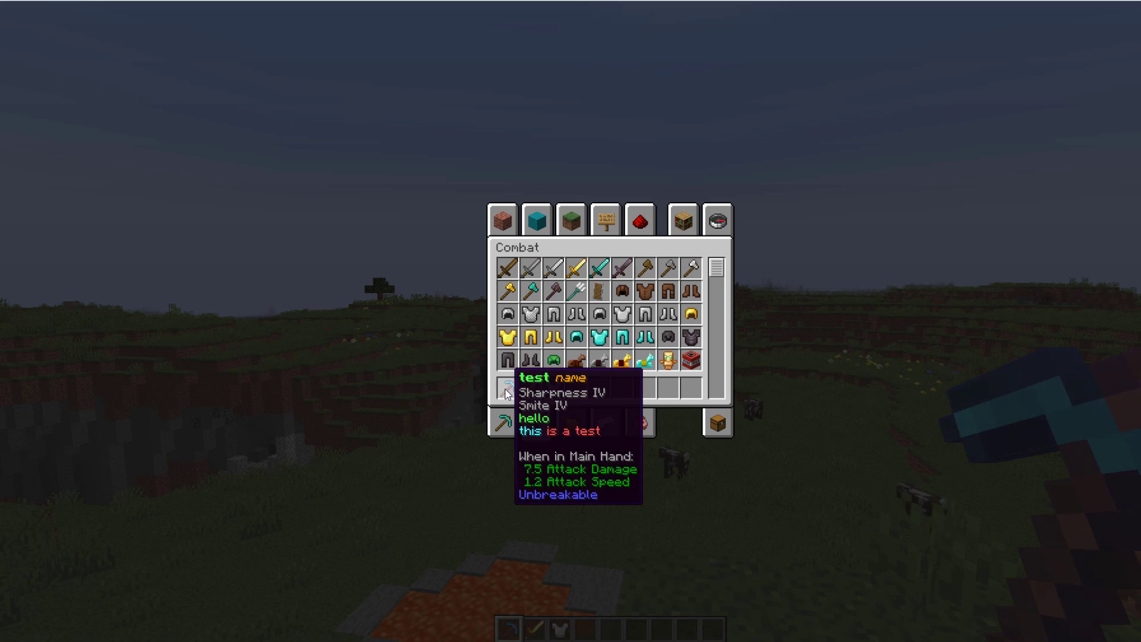
{"action": "key", "text": "e"}
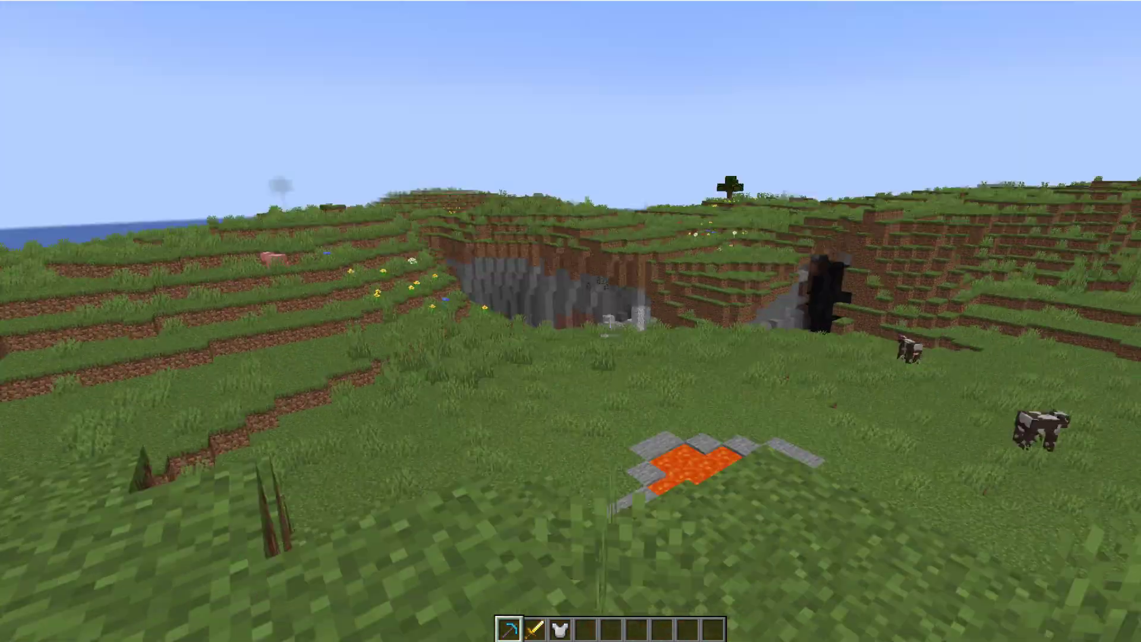
{"action": "left_click", "coordinate": [611, 323]}
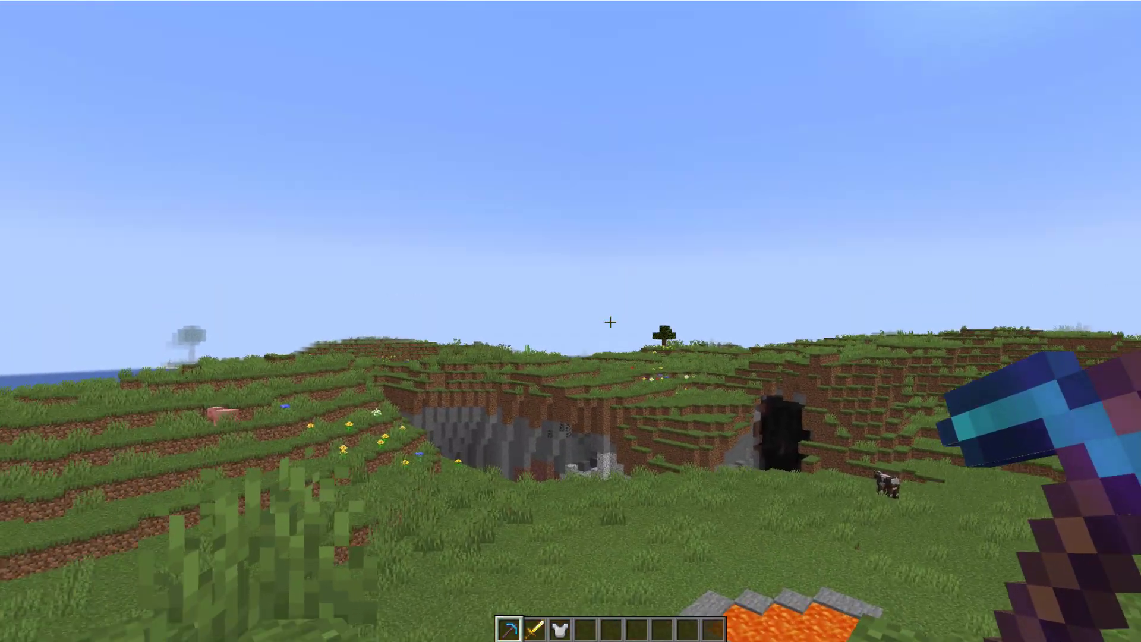
Step: List the available FastItemEditor commands with "/fie help"
{"action": "key", "text": "slash"}
{"action": "type", "text": "fie help"}
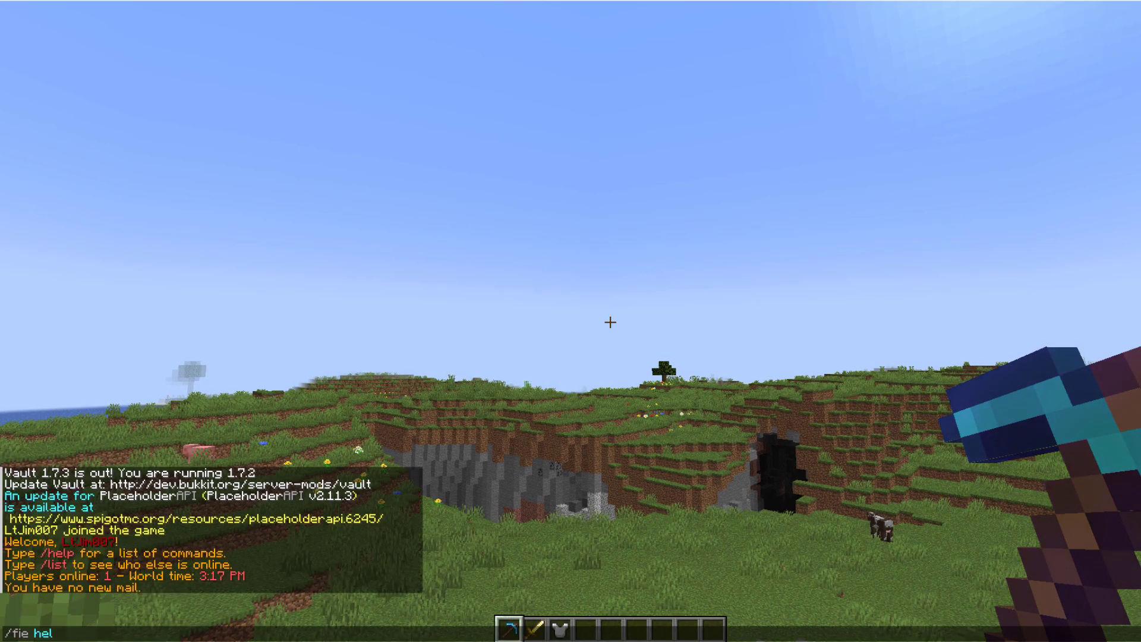
{"action": "key", "text": "Return"}
{"action": "key", "text": "t"}
{"action": "key", "text": "Escape"}
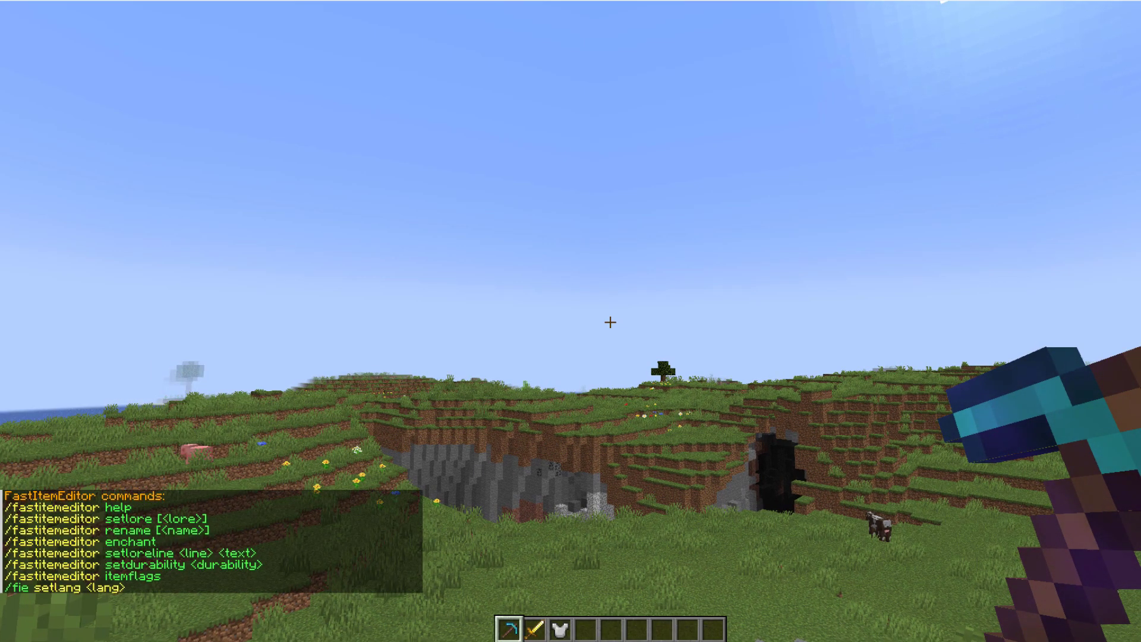
Step: Set the FastItemEditor language to FR_FR with the "/fie setlang" command
{"action": "key", "text": "slash"}
{"action": "type", "text": "fie setla"}
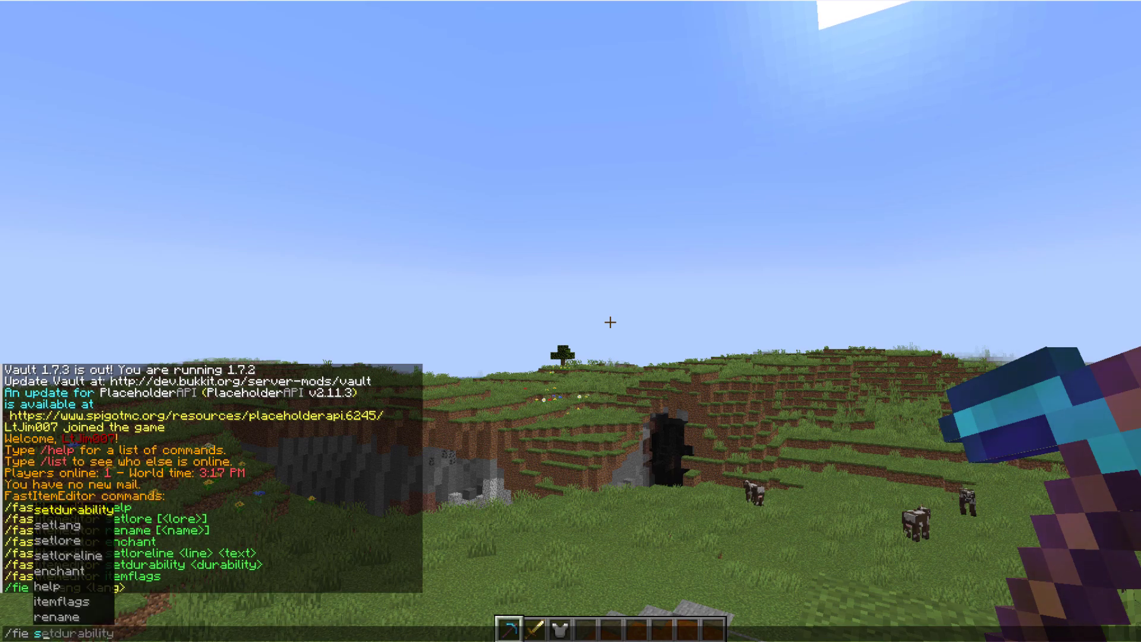
{"action": "type", "text": "ng fr_fr"}
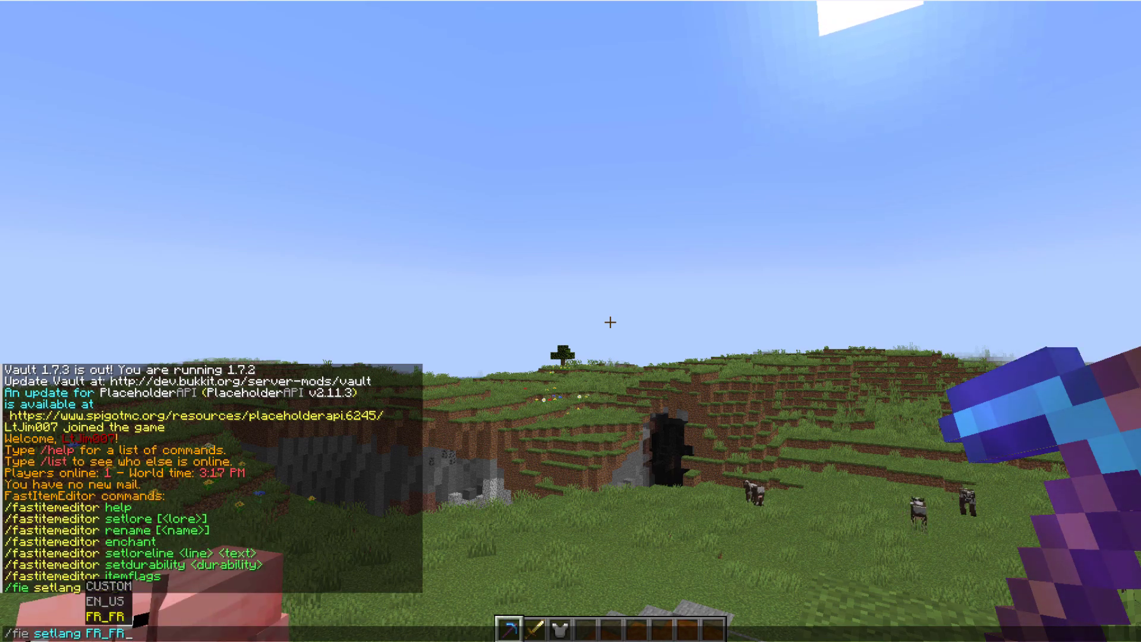
{"action": "key", "text": "Return"}
Step: Run "/fie help" again to view the command list in French
{"action": "key", "text": "t"}
{"action": "key", "text": "Up"}
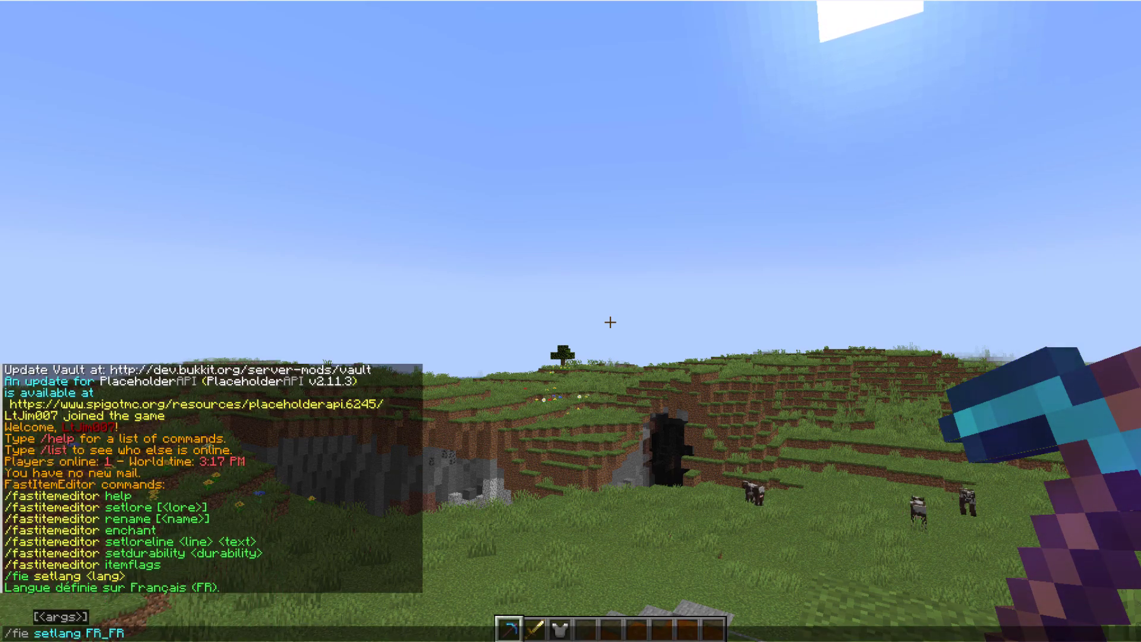
{"action": "key", "text": "Up"}
{"action": "key", "text": "Return"}
Step: Set the FastItemEditor language to EN_US with the "/fie setlang" command
{"action": "key", "text": "t"}
{"action": "key", "text": "Up"}
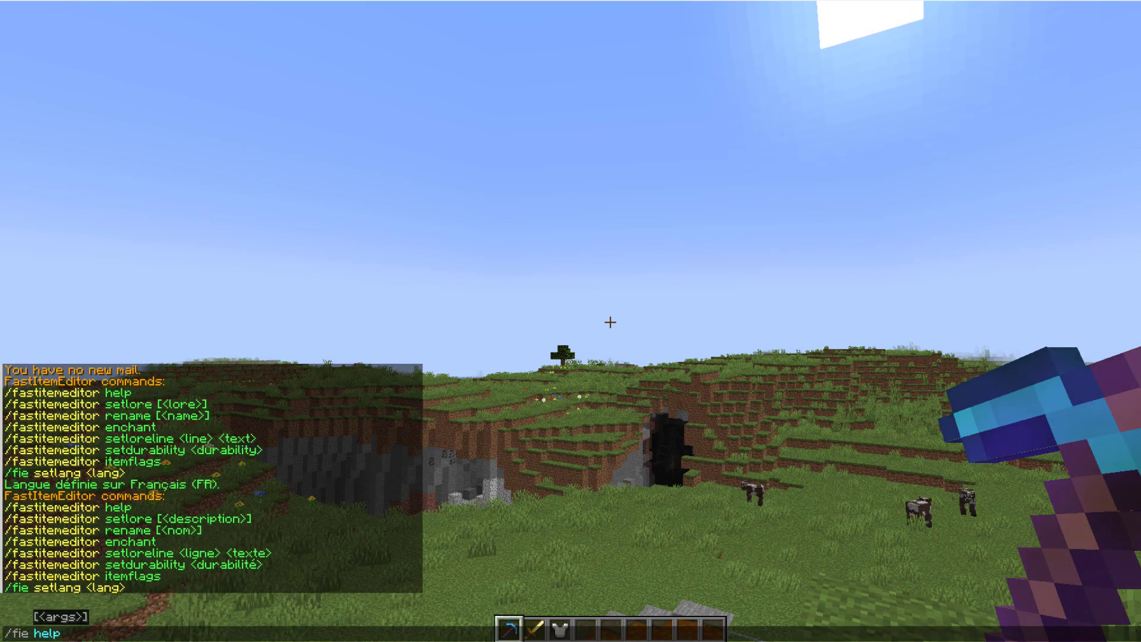
{"action": "key", "text": "Up"}
{"action": "key", "text": "BackSpace"}
{"action": "key", "text": "BackSpace"}
{"action": "key", "text": "BackSpace"}
{"action": "key", "text": "BackSpace"}
{"action": "key", "text": "BackSpace"}
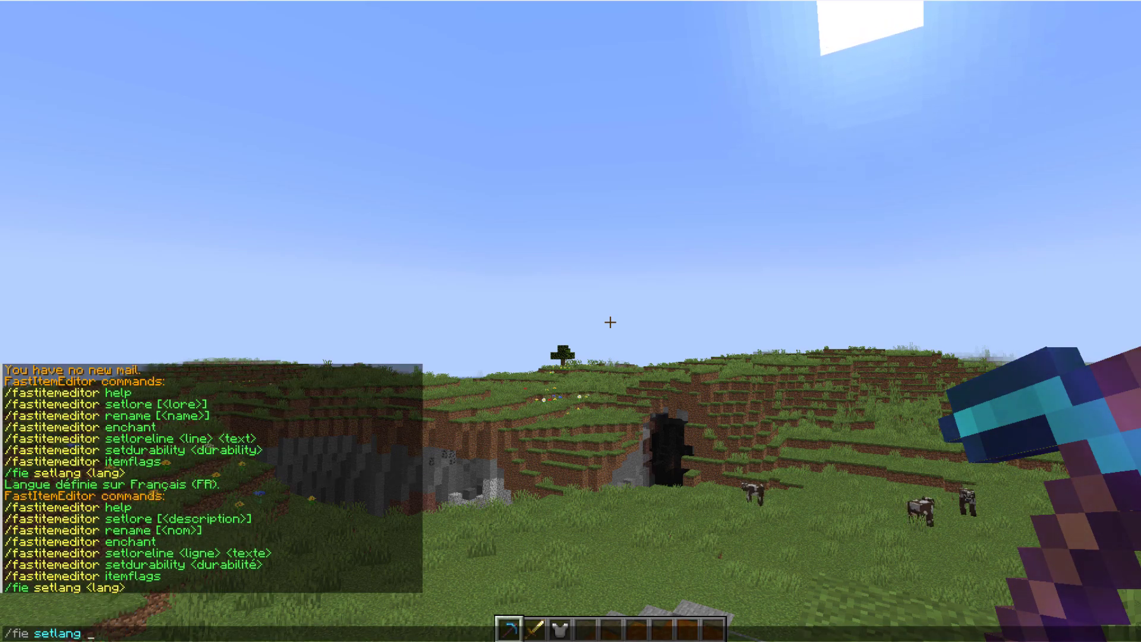
{"action": "key", "text": "Tab"}
{"action": "key", "text": "Tab"}
{"action": "key", "text": "Return"}
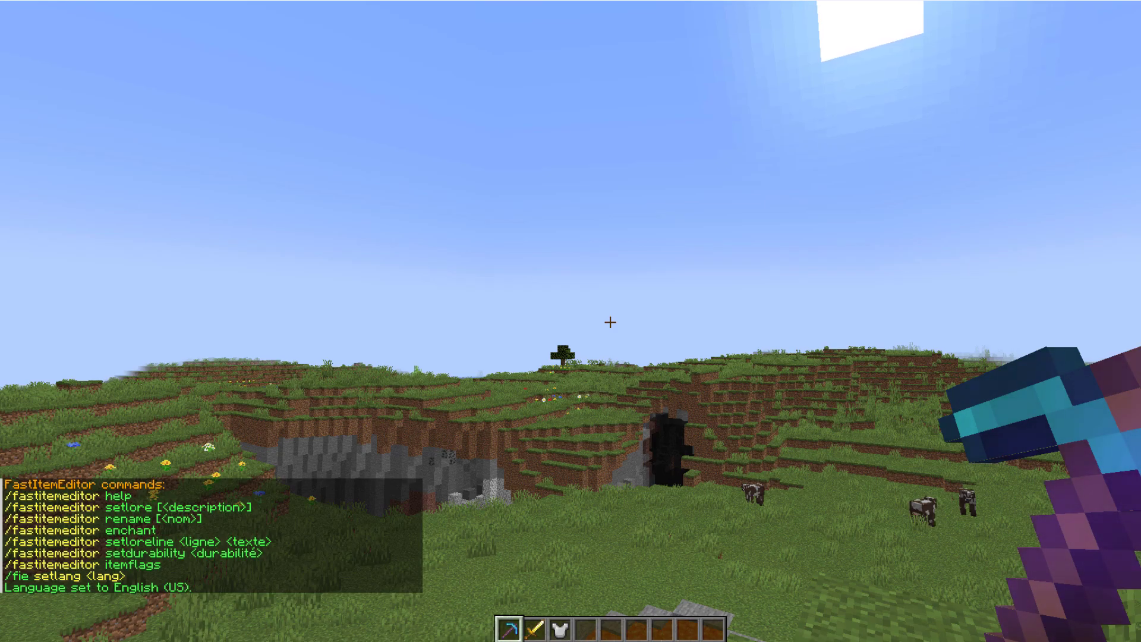
Step: Open the item editor for the diamond pickaxe with "/fie", look over its editing options and close it
{"action": "key", "text": "slash"}
{"action": "type", "text": "fie"}
{"action": "key", "text": "Return"}
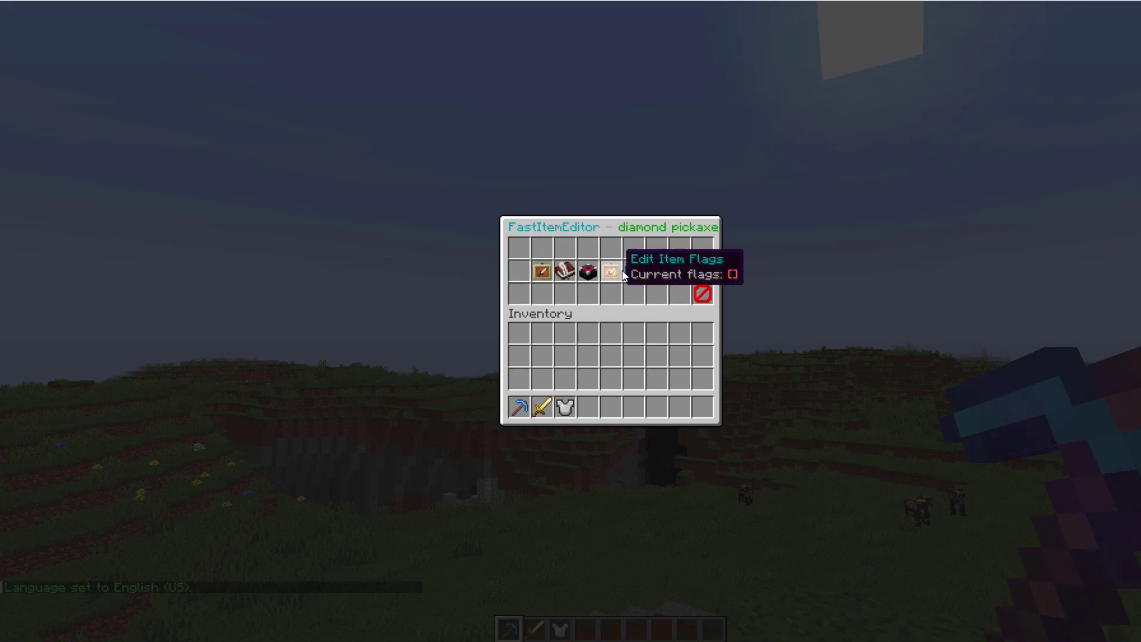
{"action": "key", "text": "Escape"}
Step: Hold the golden sword and open its item editor with "/fie"
{"action": "key", "text": "2"}
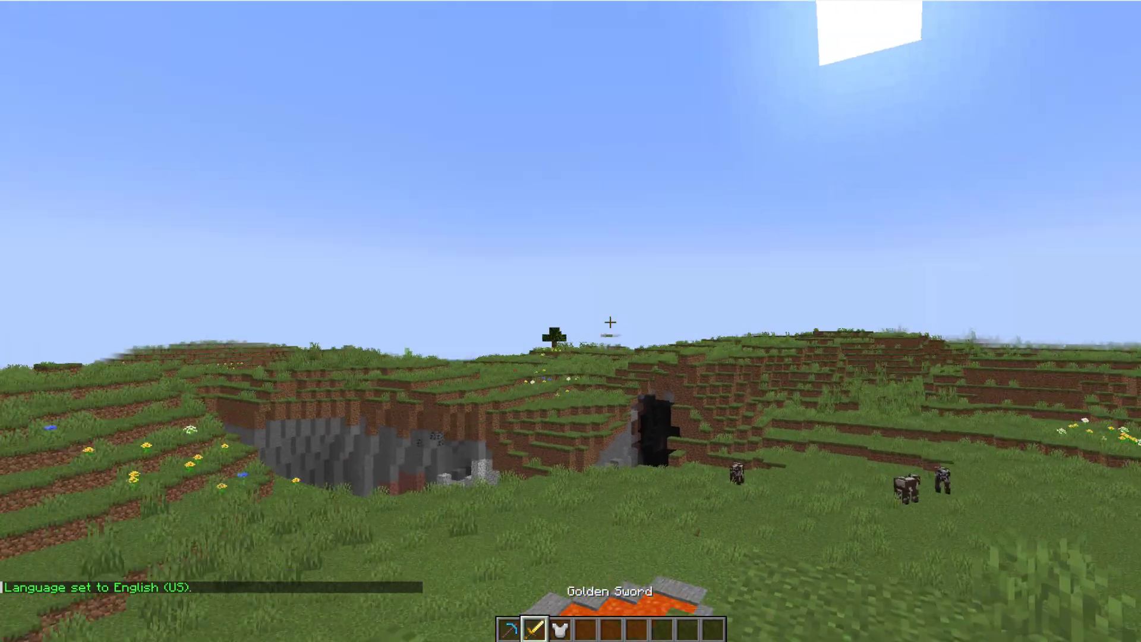
{"action": "key", "text": "t"}
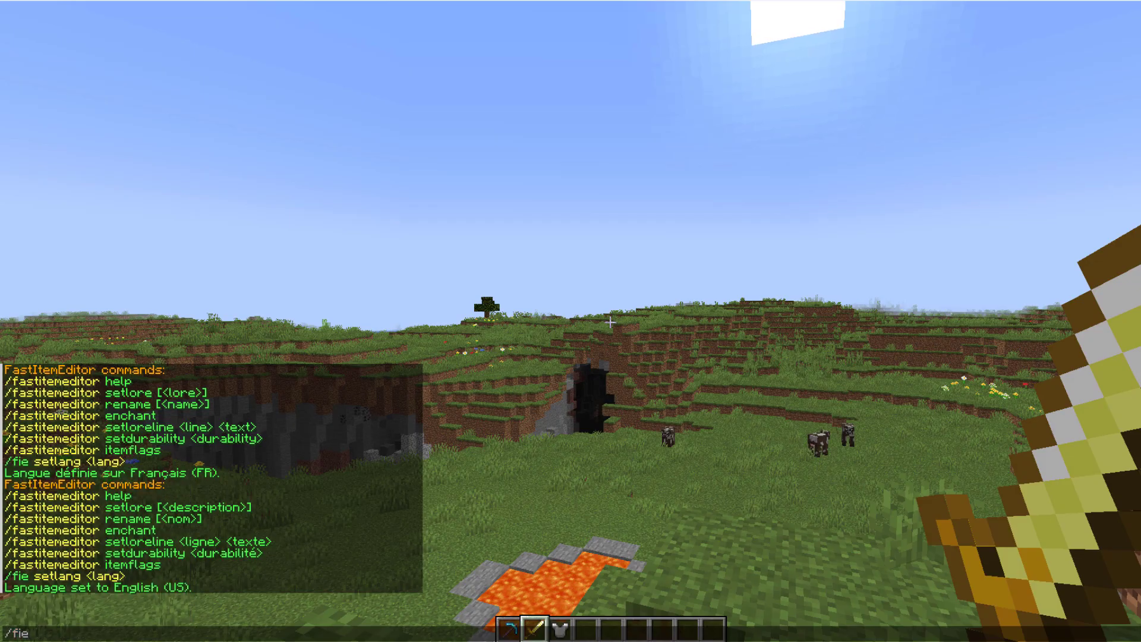
{"action": "key", "text": "Up"}
{"action": "key", "text": "Return"}
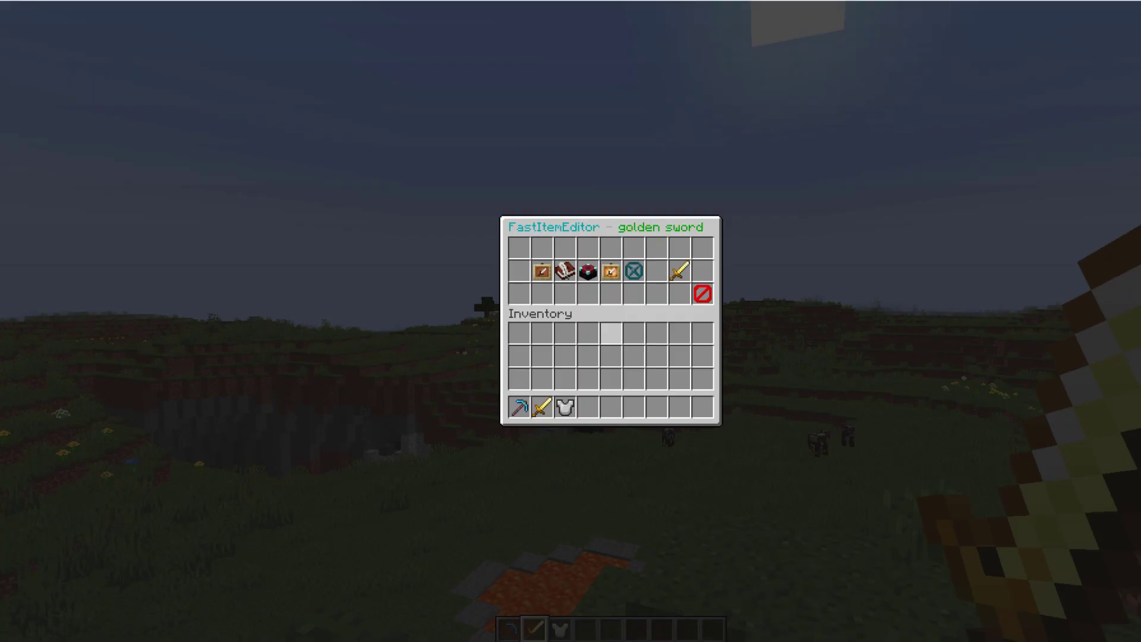
Step: Rename the golden sword to "&6&lGOLD &e&oSWORD" in the item editor and check it in the inventory
{"action": "left_click", "coordinate": [543, 273]}
{"action": "key", "text": "ctrl+a"}
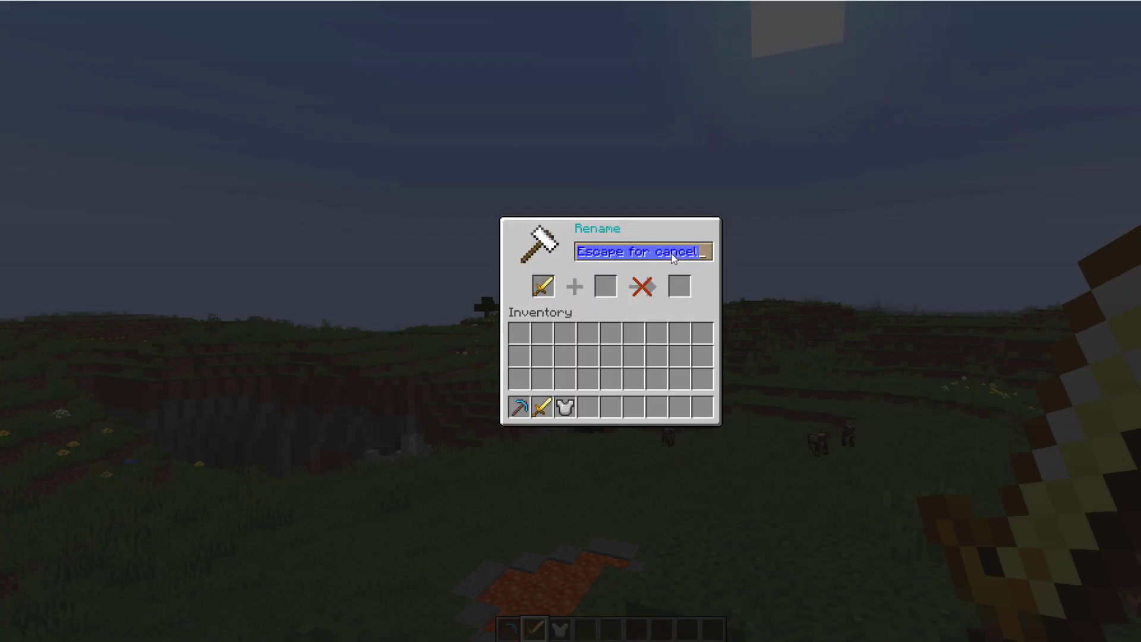
{"action": "key", "text": "BackSpace"}
{"action": "type", "text": "&6"}
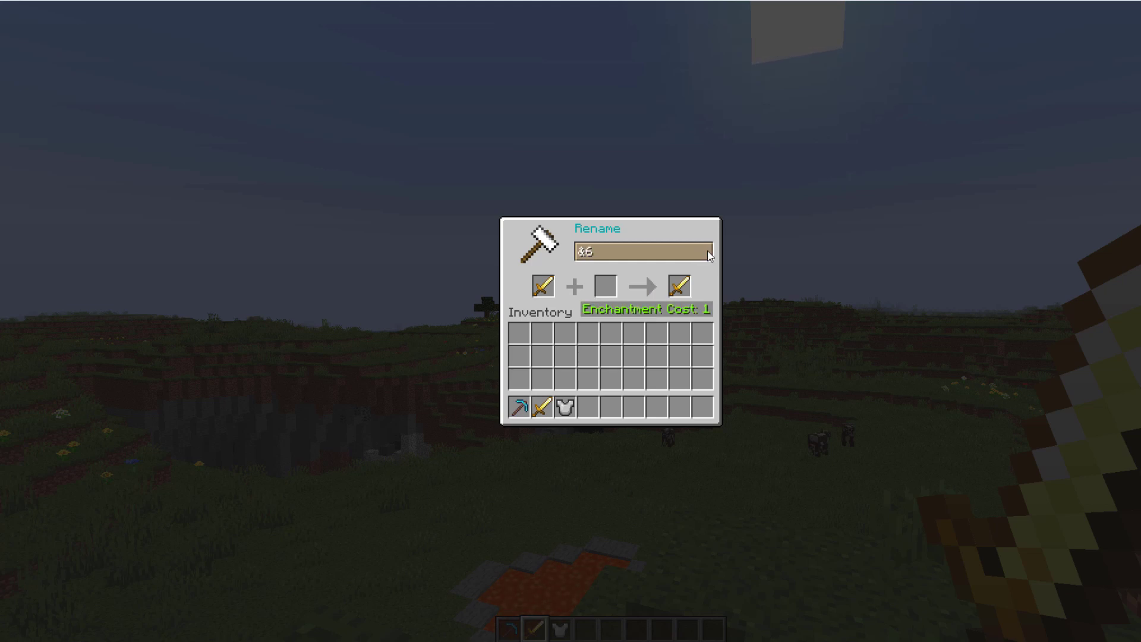
{"action": "type", "text": "&lGO"}
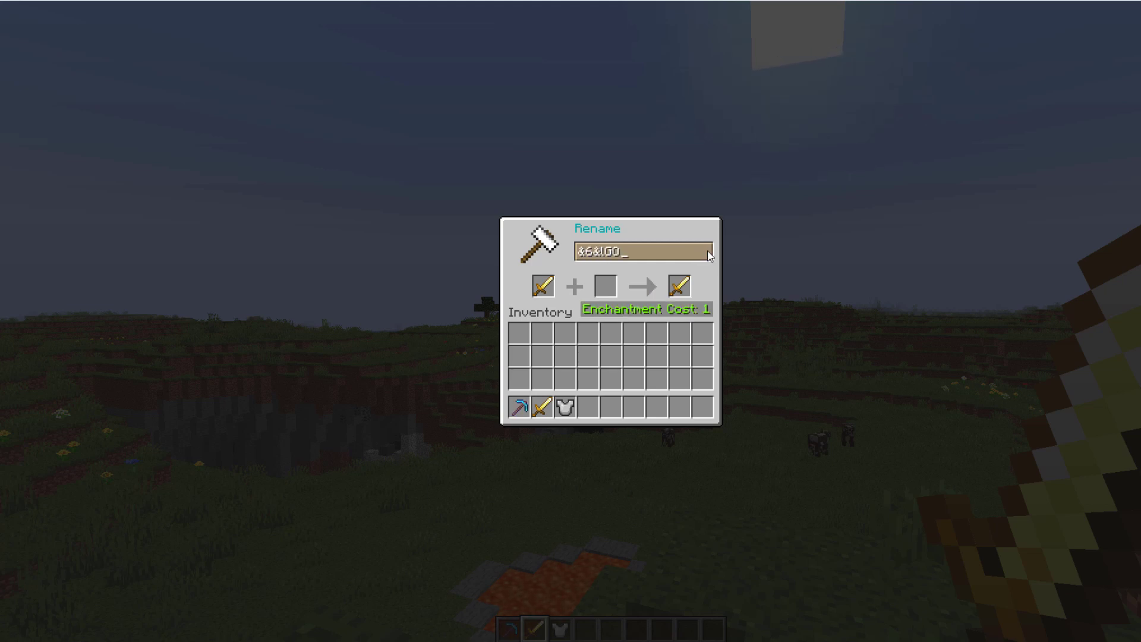
{"action": "type", "text": "LD &"}
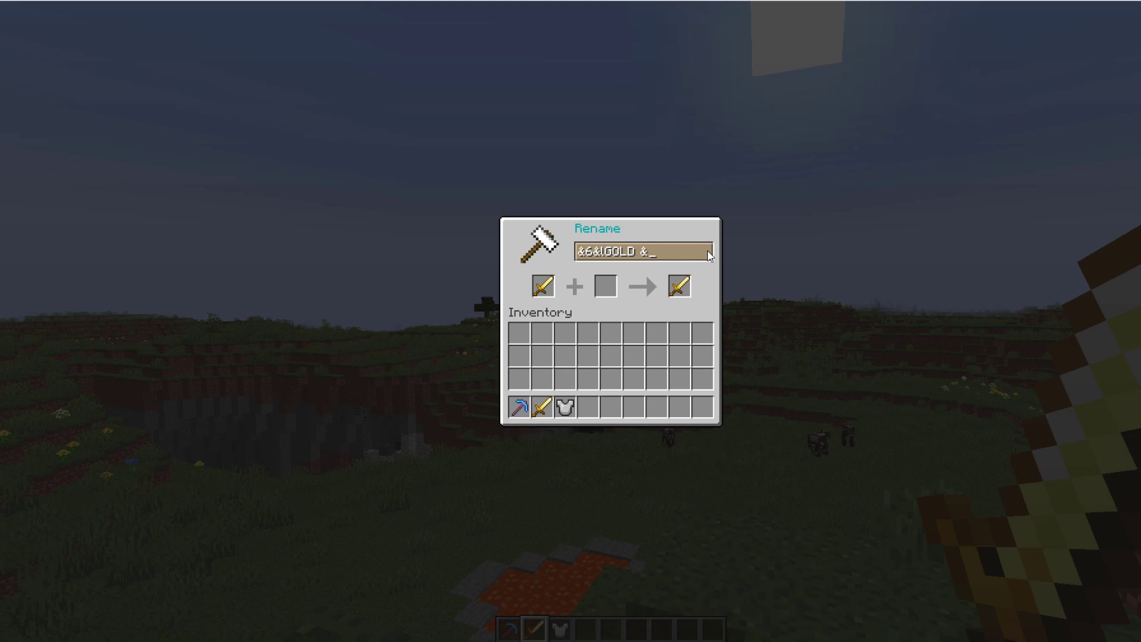
{"action": "type", "text": "e&o"}
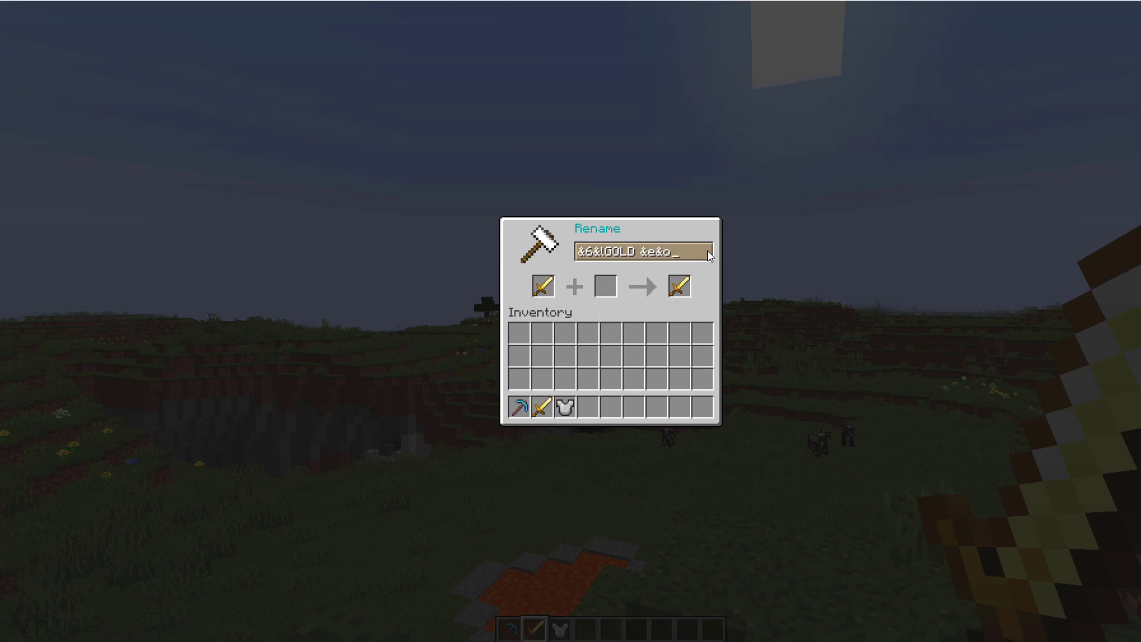
{"action": "type", "text": "SWORD"}
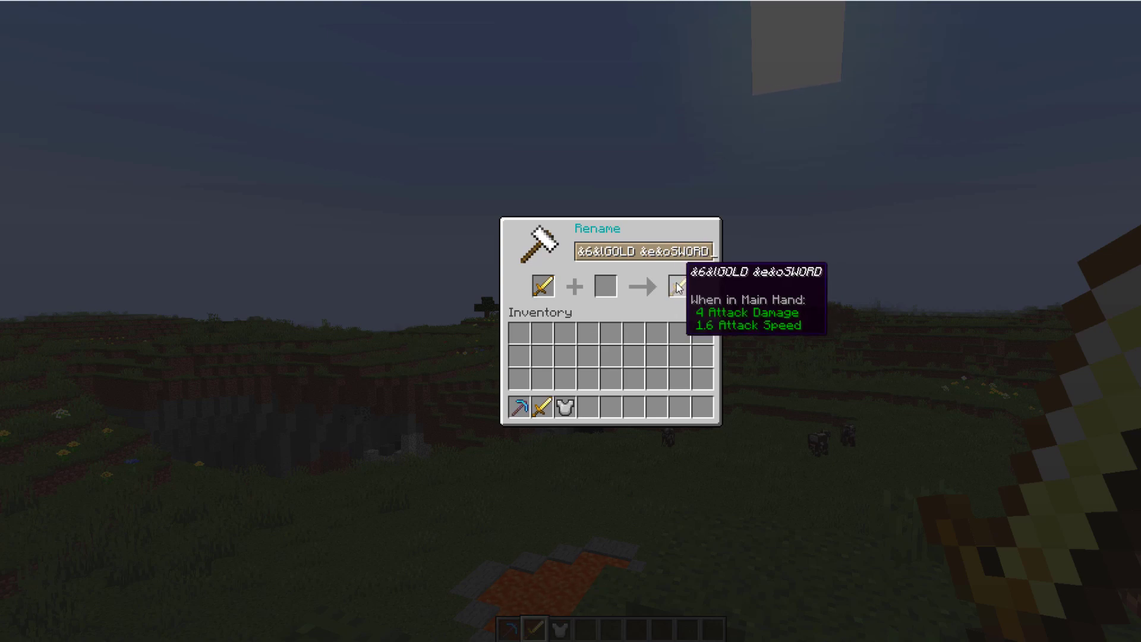
{"action": "left_click", "coordinate": [680, 288]}
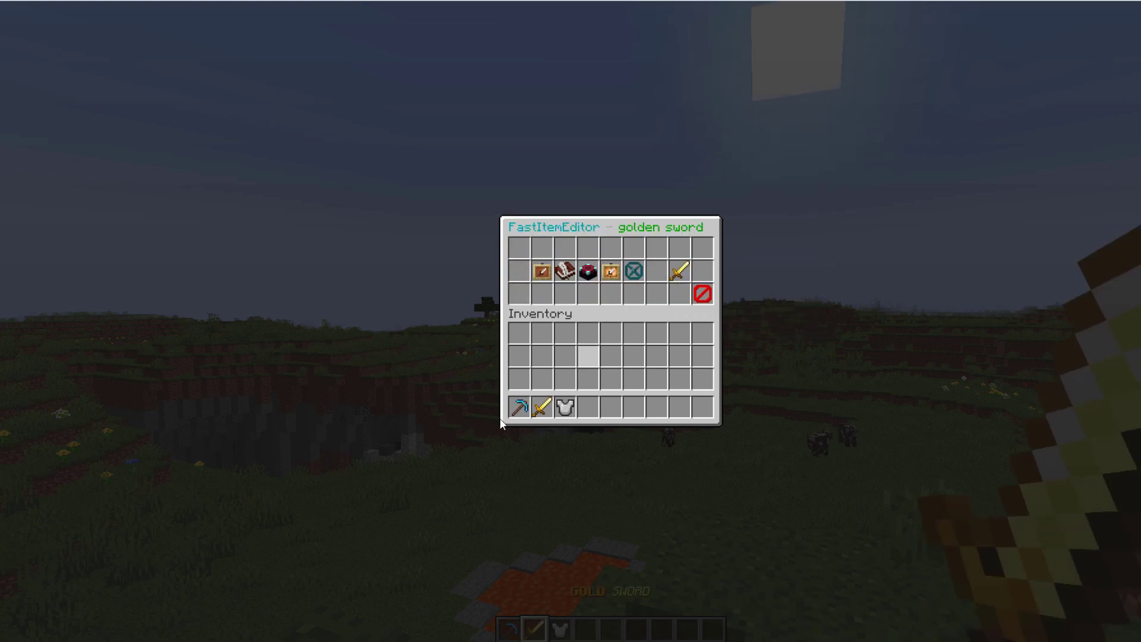
{"action": "key", "text": "Escape"}
{"action": "key", "text": "e"}
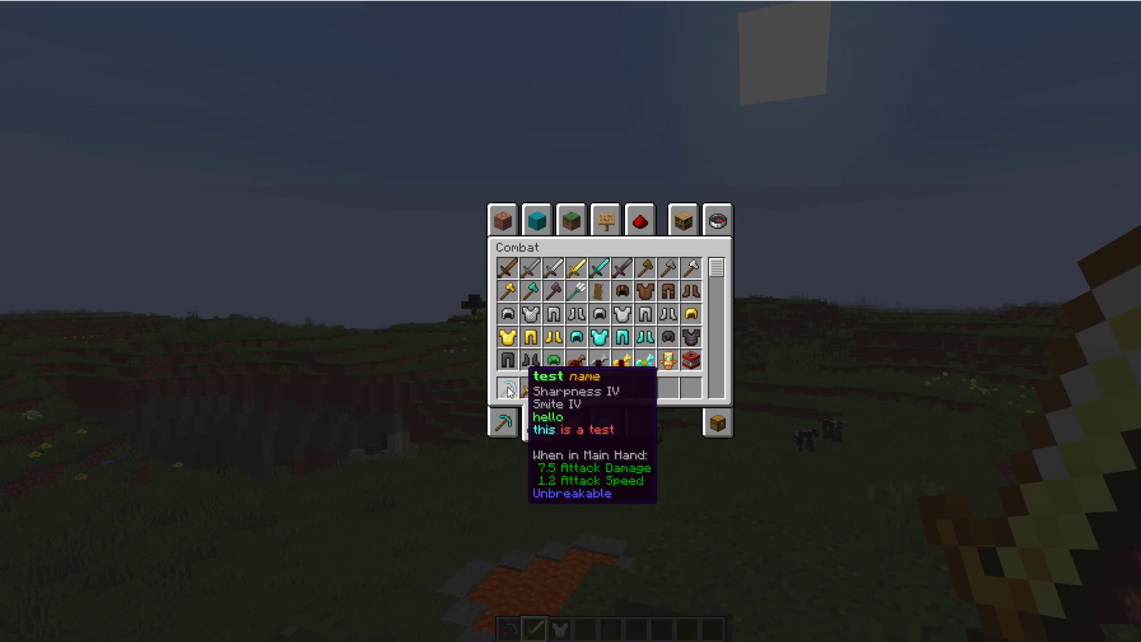
Step: Set the golden sword's lore with "/fie setlore &aline1; &6line2; test; line4" and check it in the inventory
{"action": "type", "text": "et"}
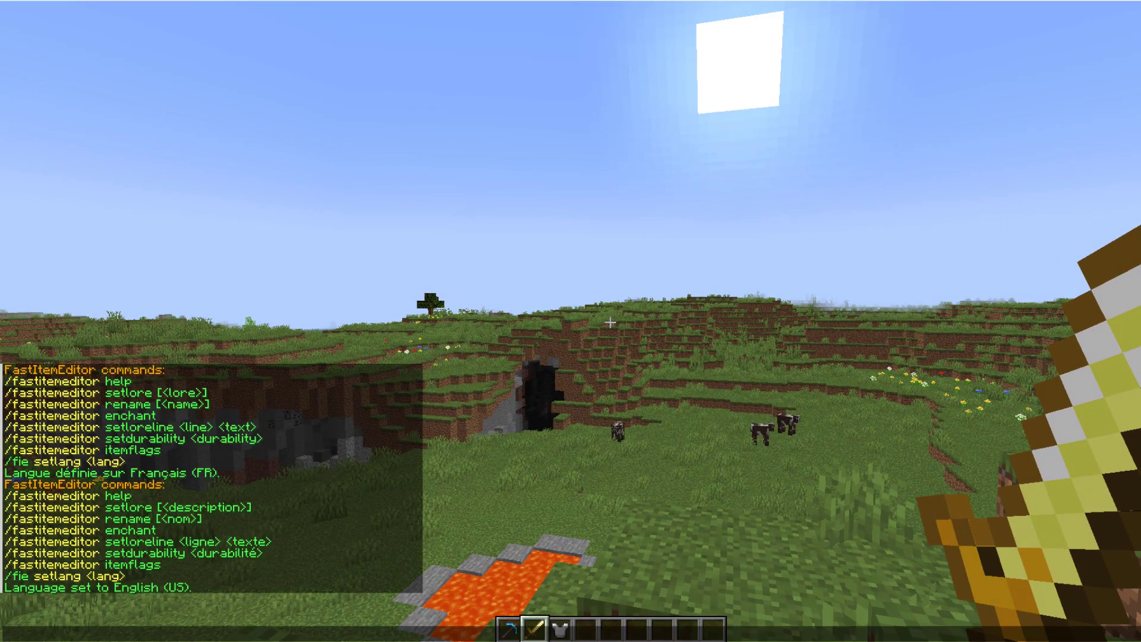
{"action": "type", "text": "/fie set"}
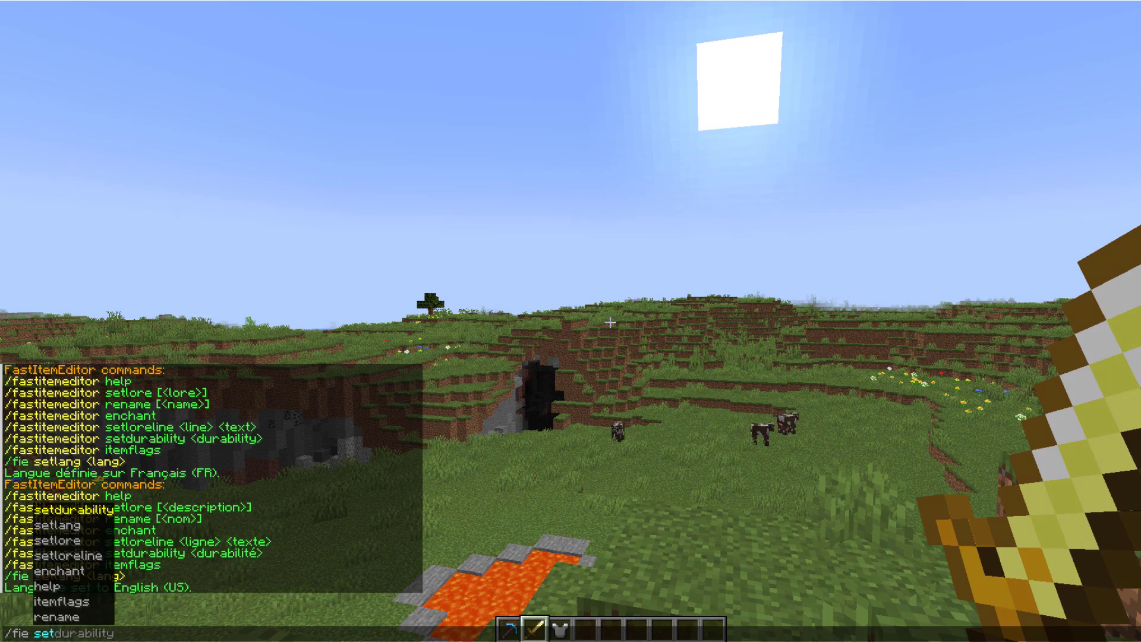
{"action": "type", "text": "lore "}
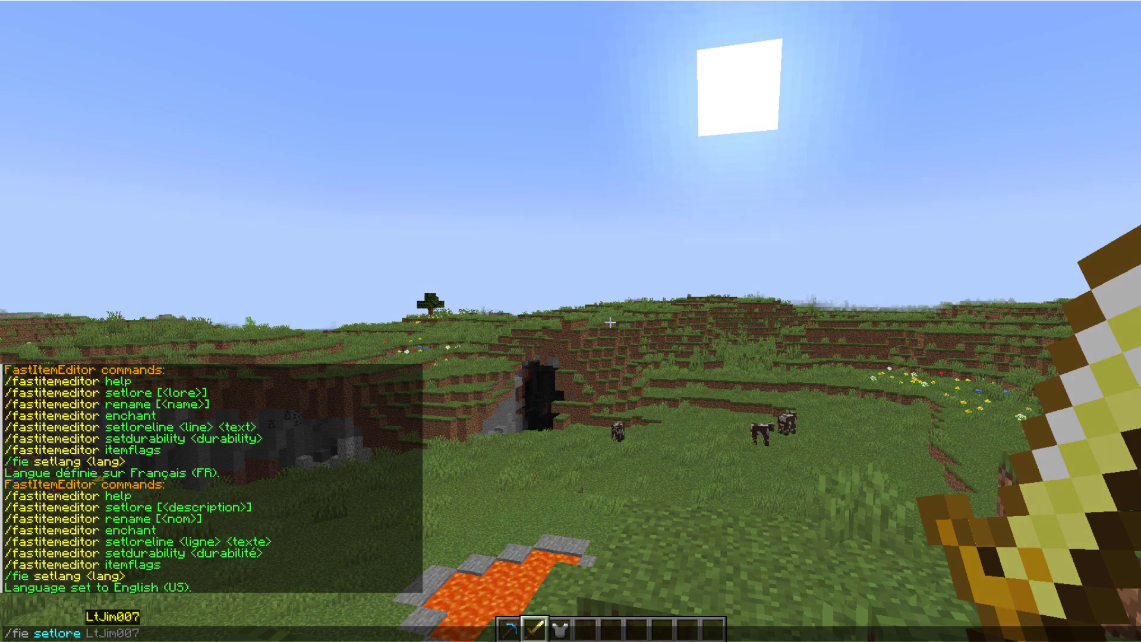
{"action": "type", "text": "&aline"}
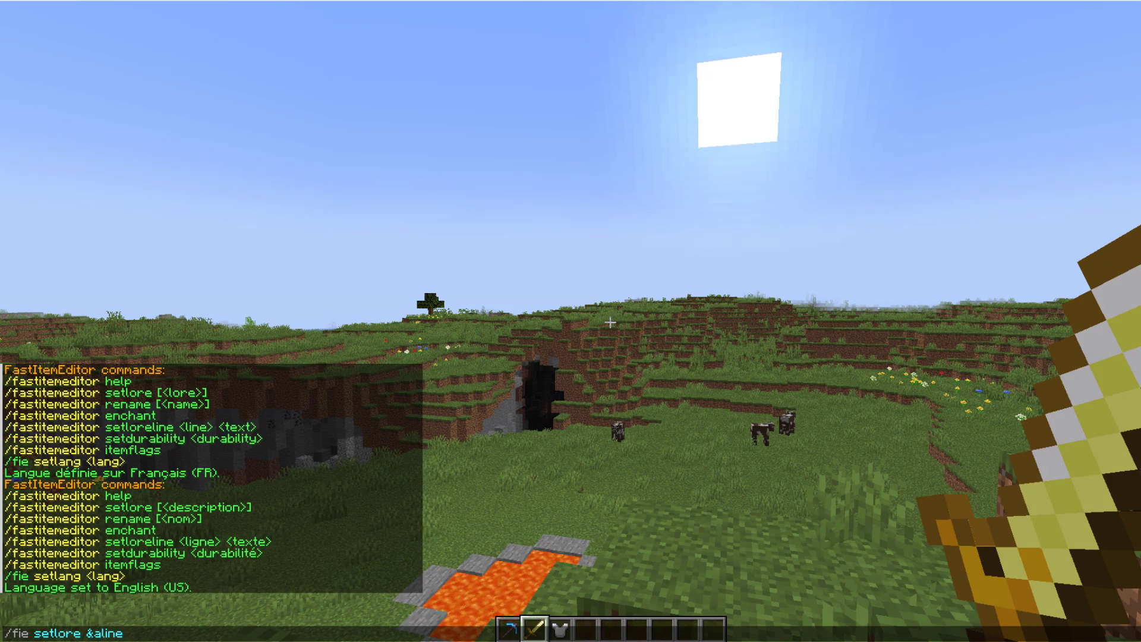
{"action": "type", "text": "1; "}
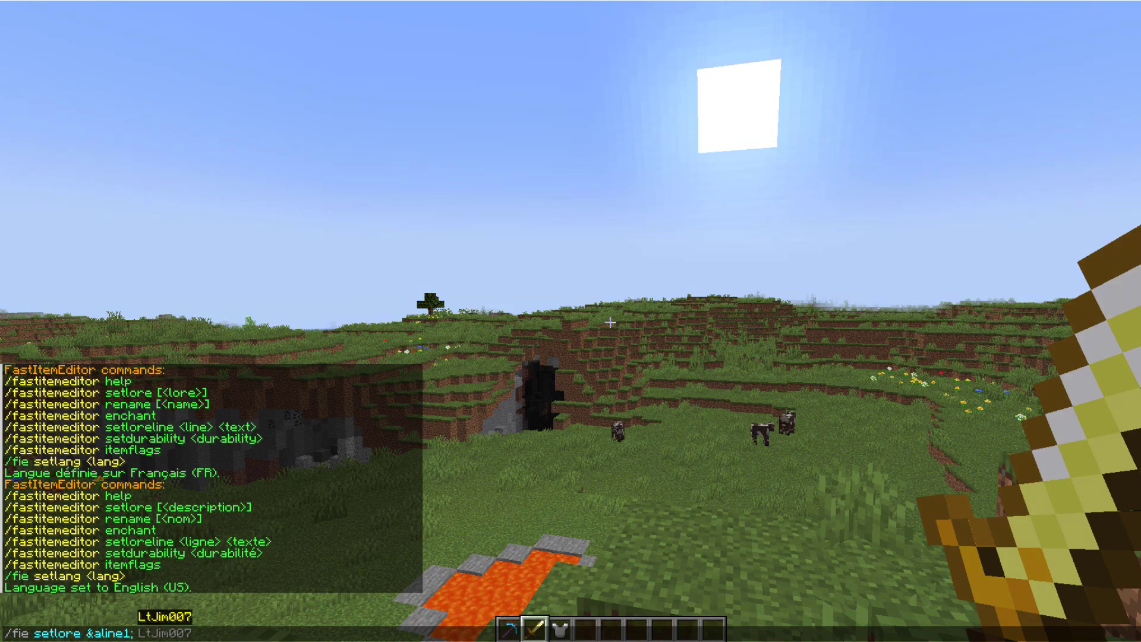
{"action": "type", "text": "&6l"}
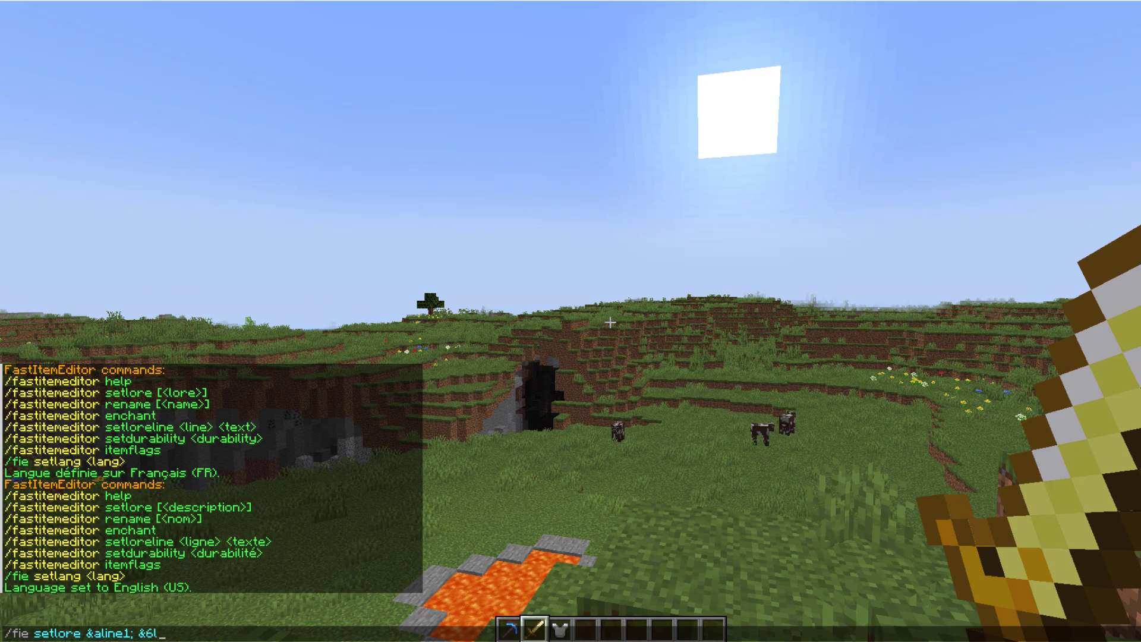
{"action": "type", "text": "ine2; "}
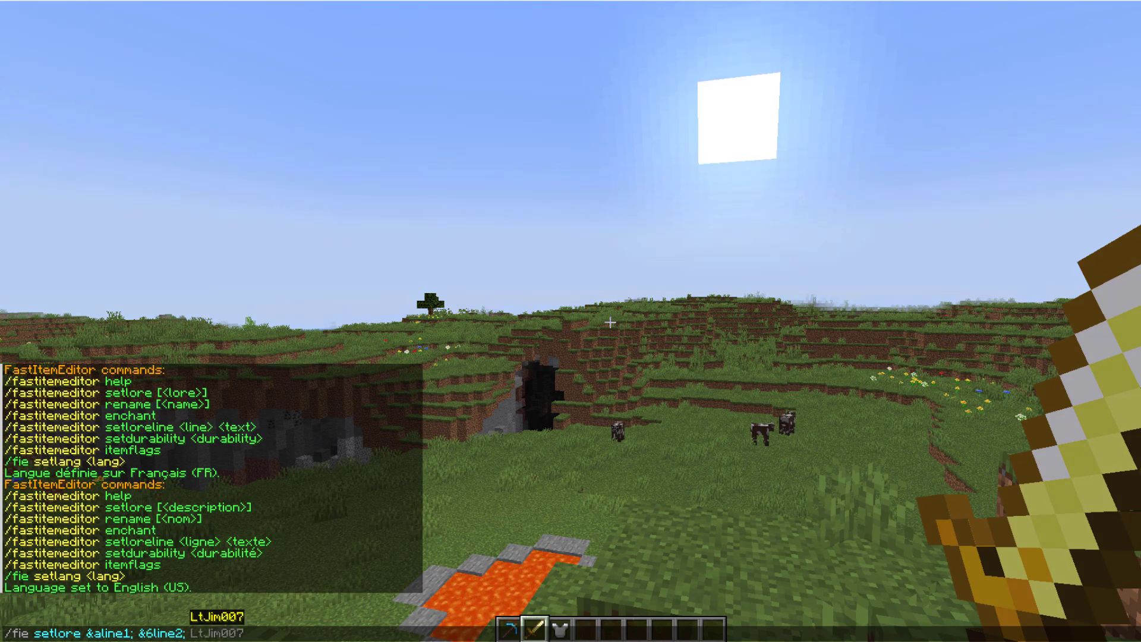
{"action": "type", "text": "test"}
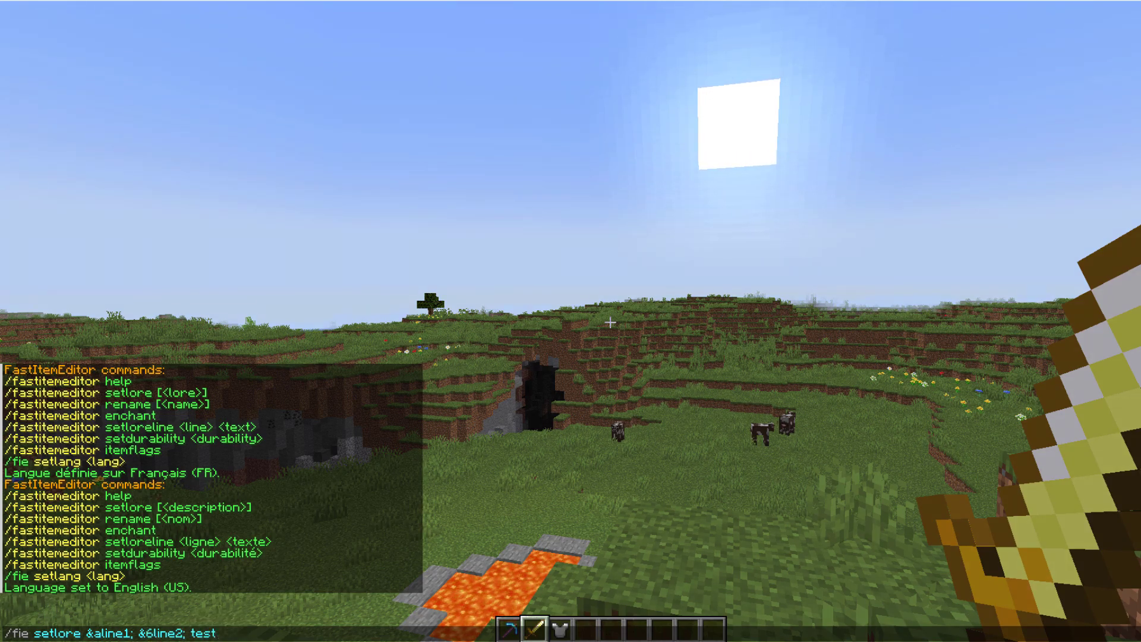
{"action": "type", "text": "; "}
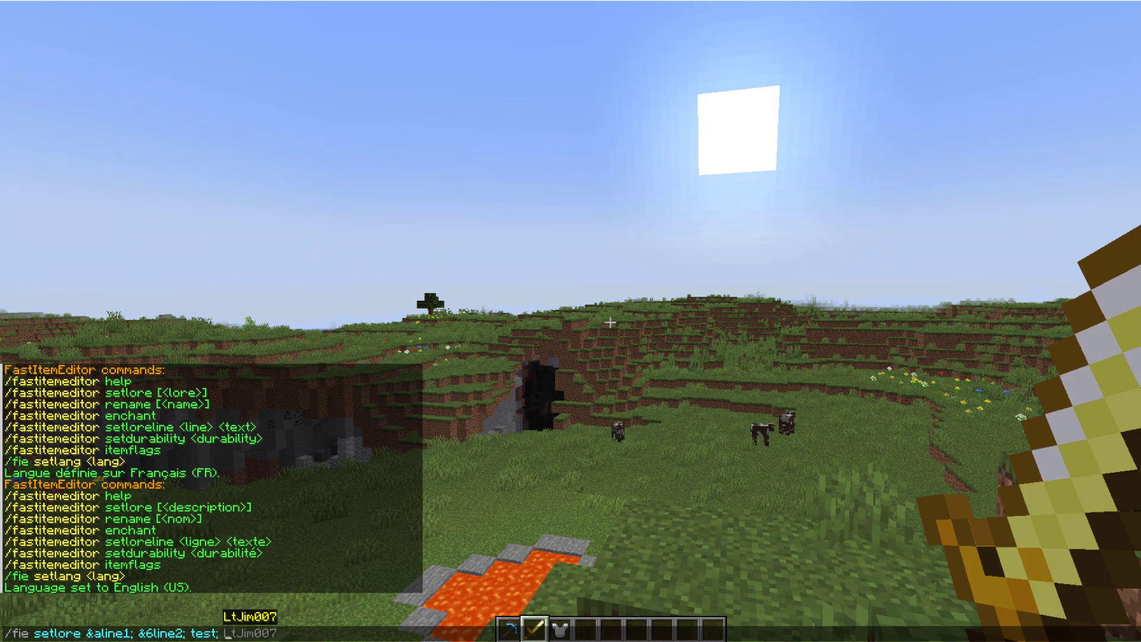
{"action": "type", "text": "line4"}
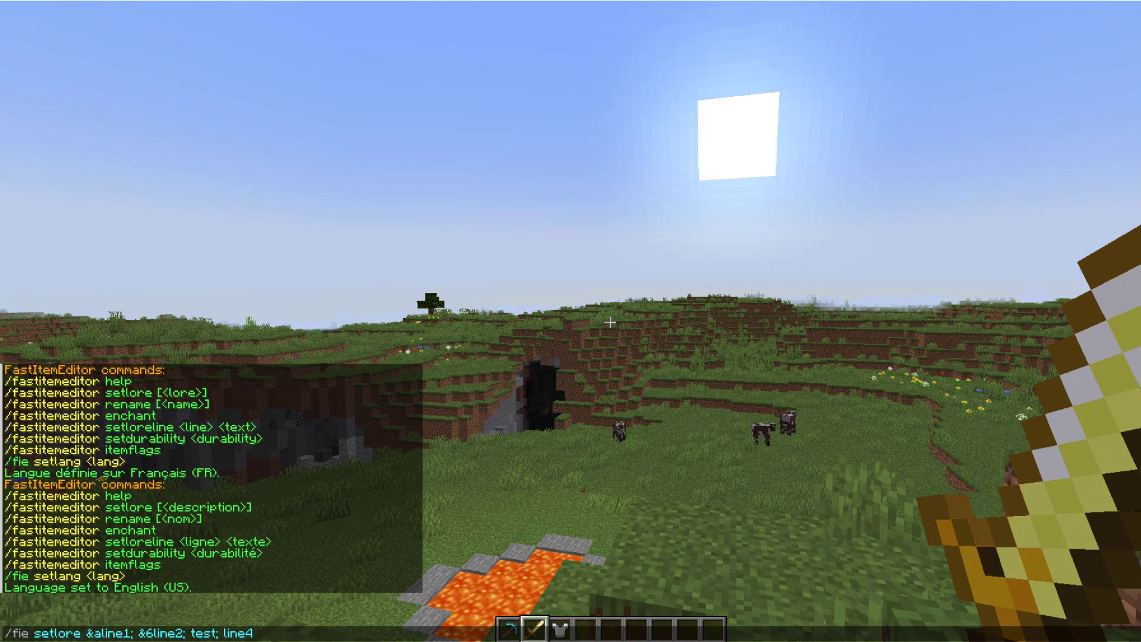
{"action": "key", "text": "Return"}
{"action": "key", "text": "e"}
{"action": "mouse_move", "coordinate": [538, 401]}
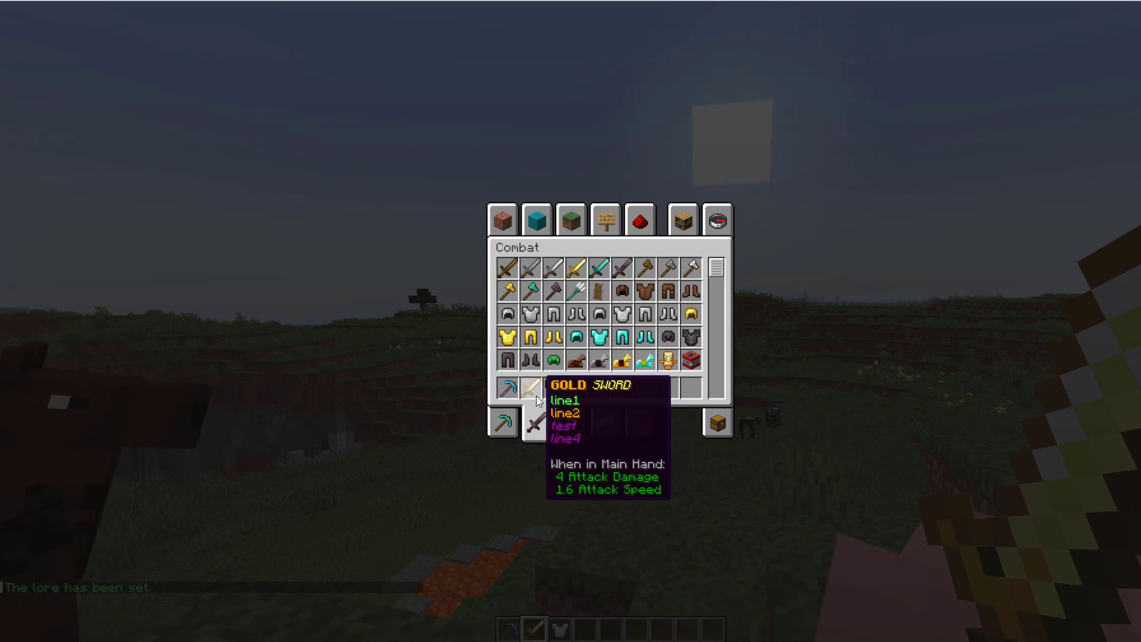
{"action": "key", "text": "e"}
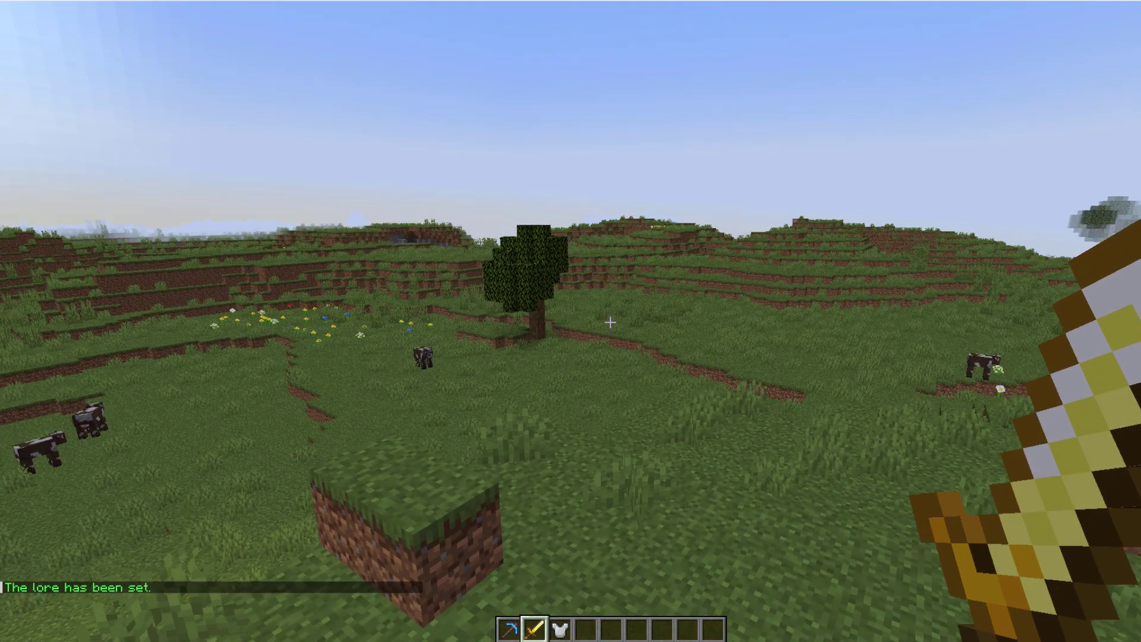
{"action": "key", "text": "e"}
{"action": "mouse_move", "coordinate": [502, 388]}
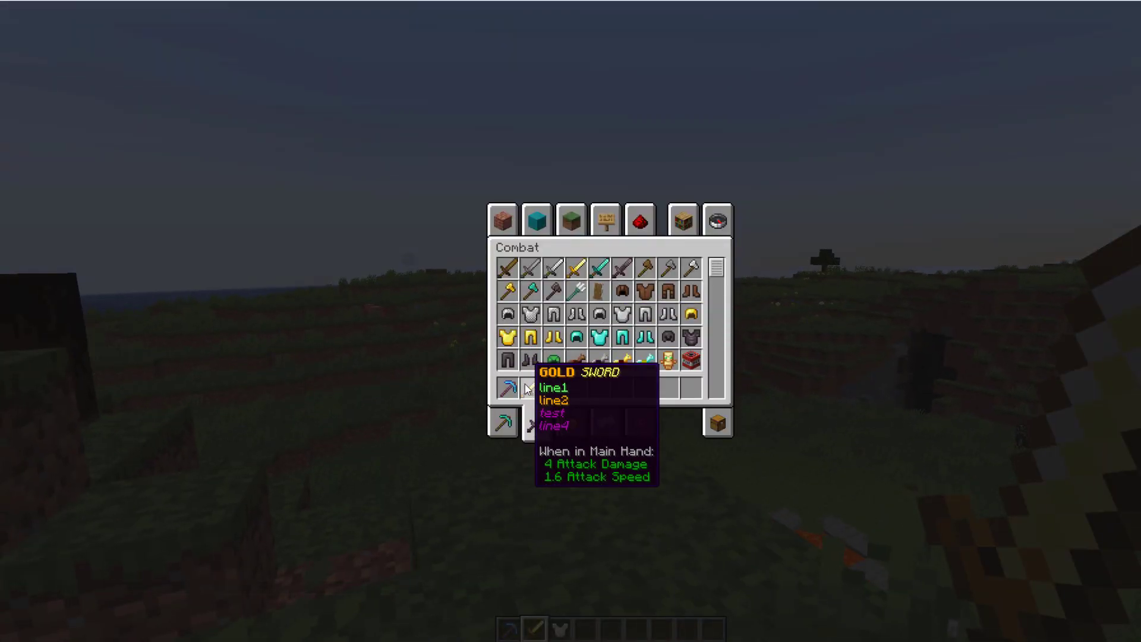
{"action": "key", "text": "e"}
Step: Open the golden sword's item editor, start entering its lore in the chat and cancel the entry
{"action": "key", "text": "t"}
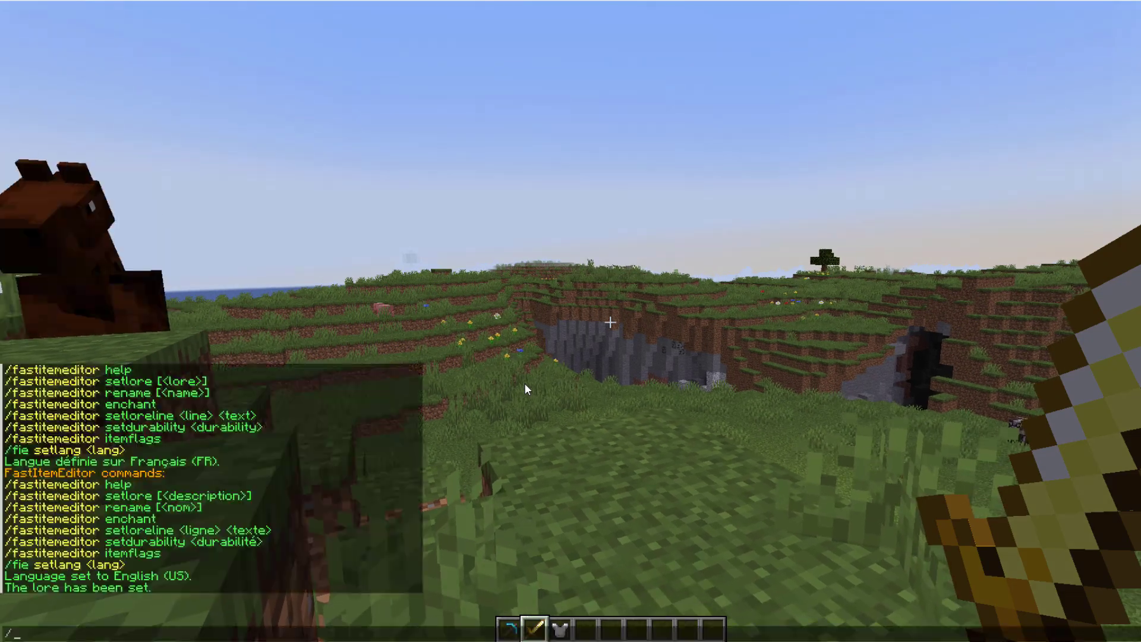
{"action": "key", "text": "Escape"}
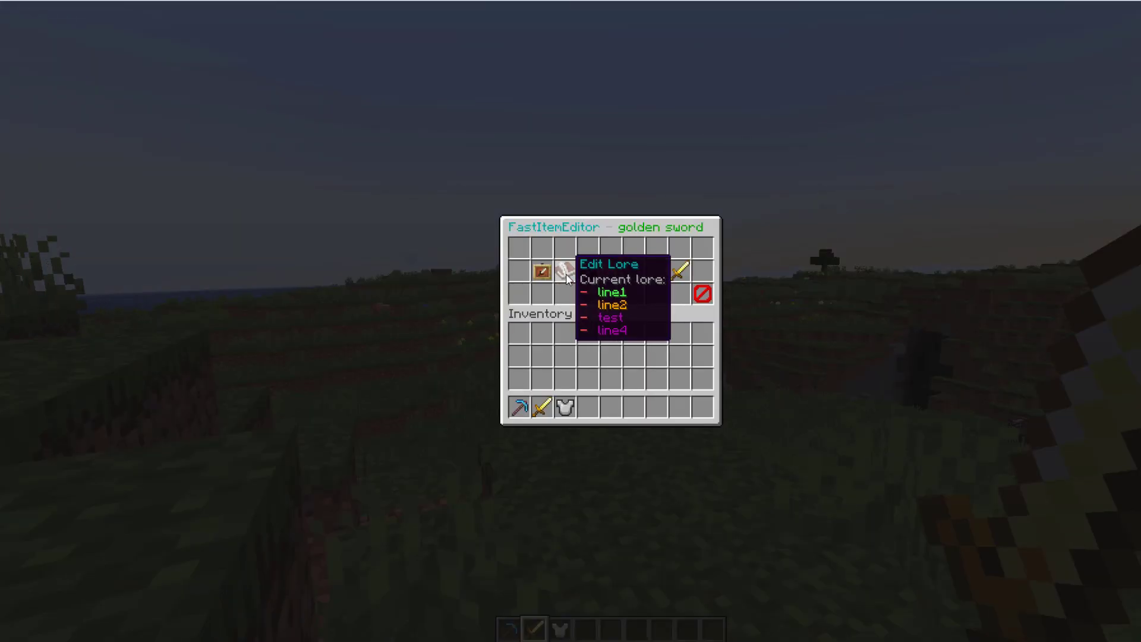
{"action": "left_click", "coordinate": [571, 280]}
{"action": "key", "text": "t"}
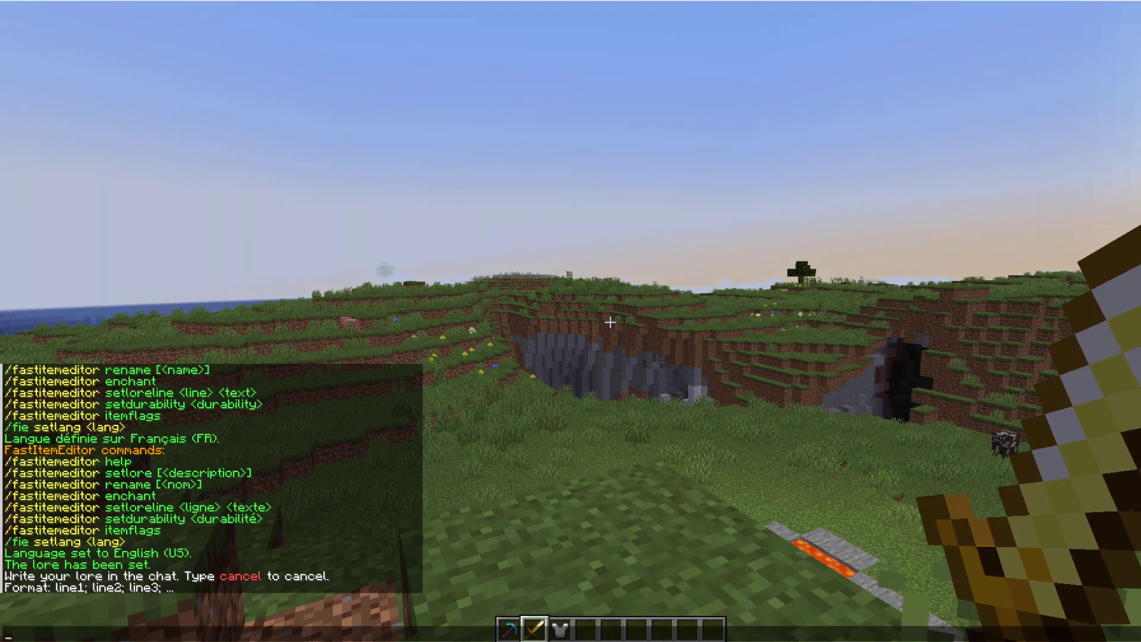
{"action": "key", "text": "Return"}
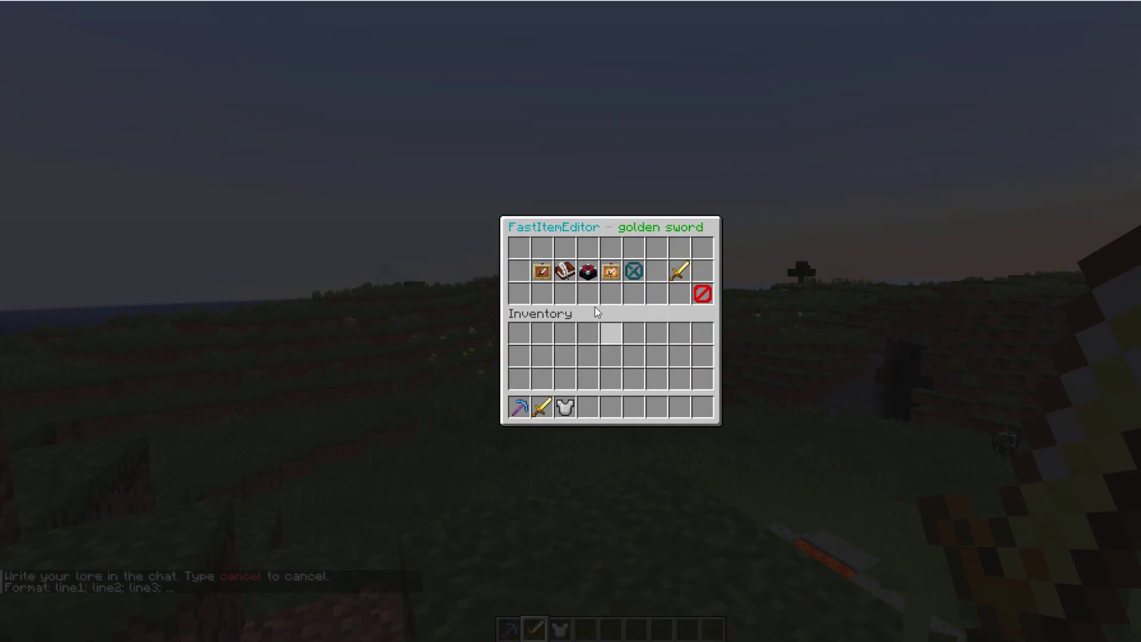
Step: Enchant the golden sword with Sharpness III in the enchantment editor and try out other levels up to 255
{"action": "left_click", "coordinate": [585, 273]}
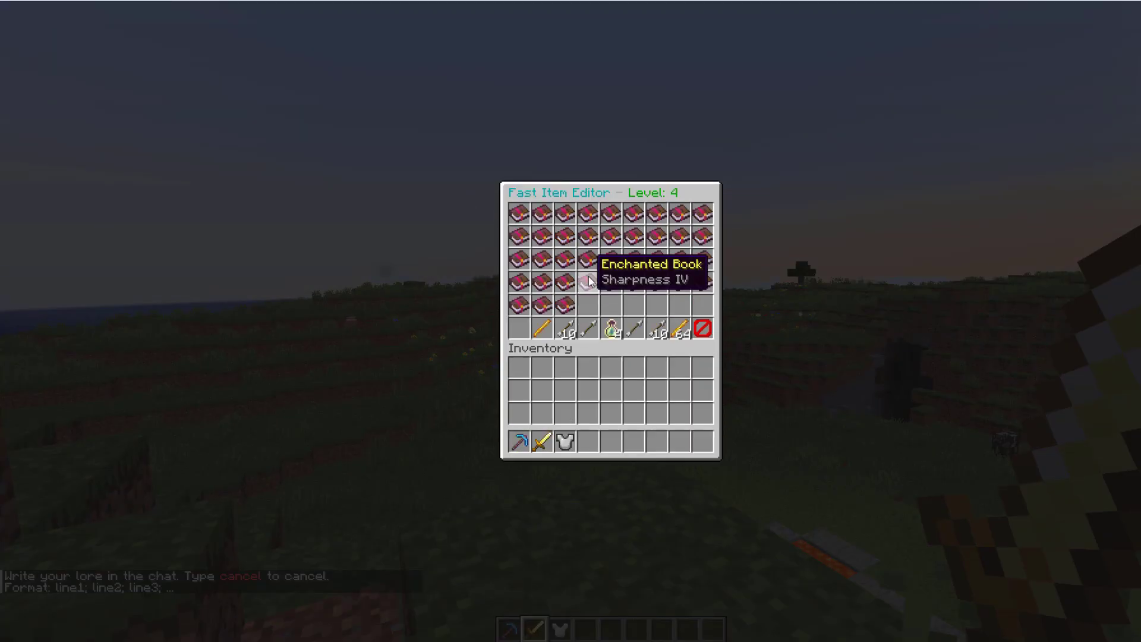
{"action": "left_click", "coordinate": [545, 322]}
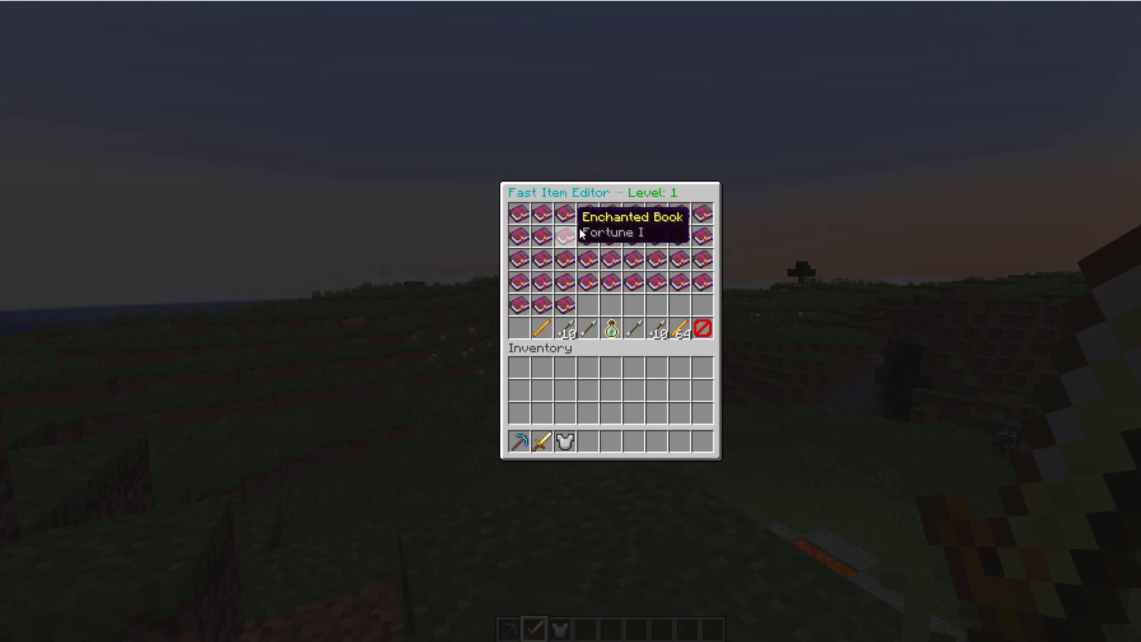
{"action": "left_click", "coordinate": [626, 329]}
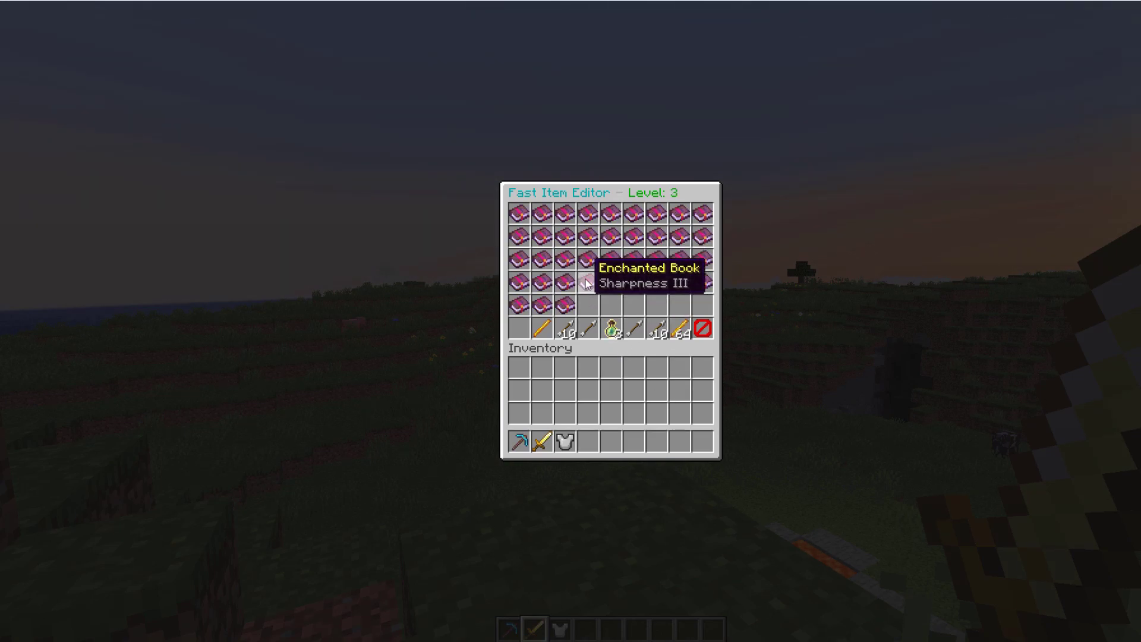
{"action": "left_click", "coordinate": [679, 329]}
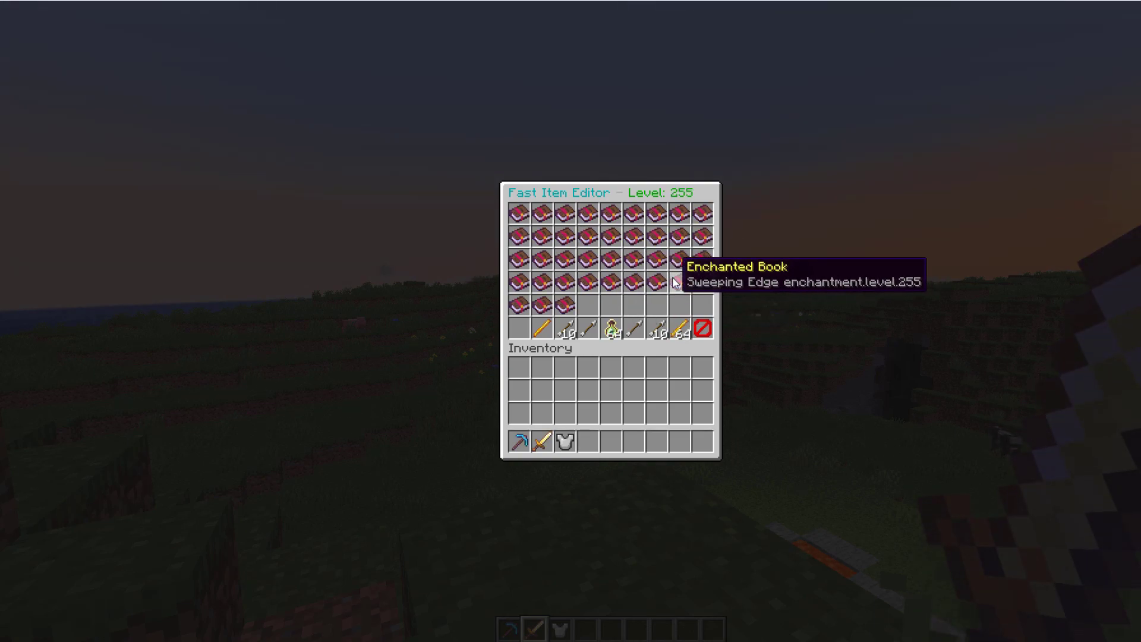
{"action": "left_click", "coordinate": [566, 328]}
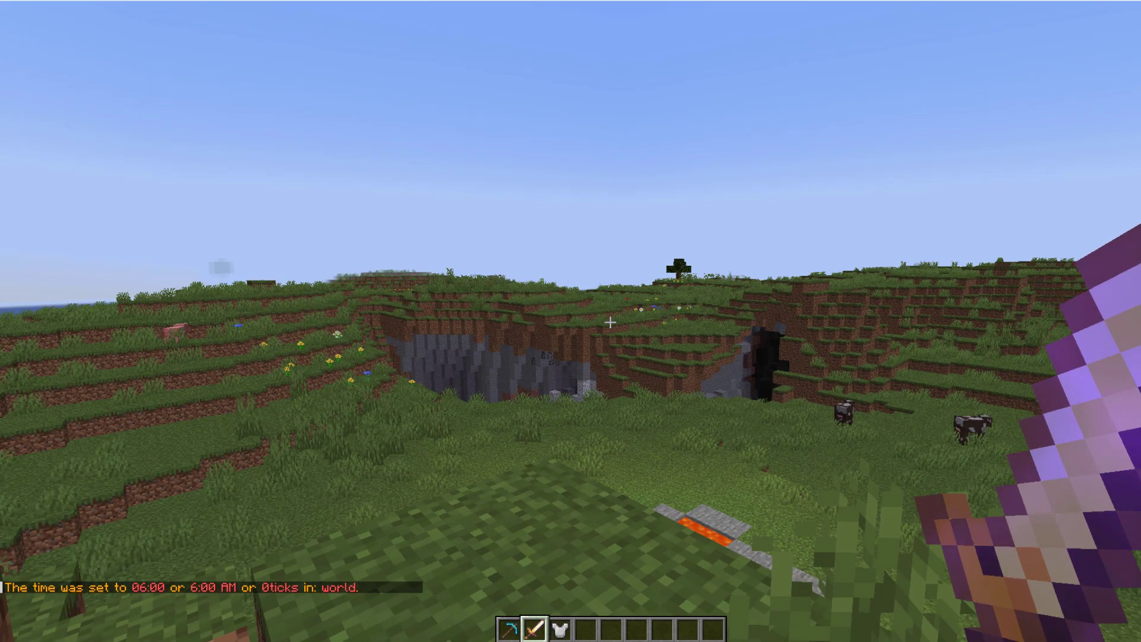
Step: Add the HIDE_ENCHANTS item flag to the golden sword in its item editor and check it in the inventory
{"action": "key", "text": "slash"}
{"action": "type", "text": "fastitemeditor"}
{"action": "key", "text": "Return"}
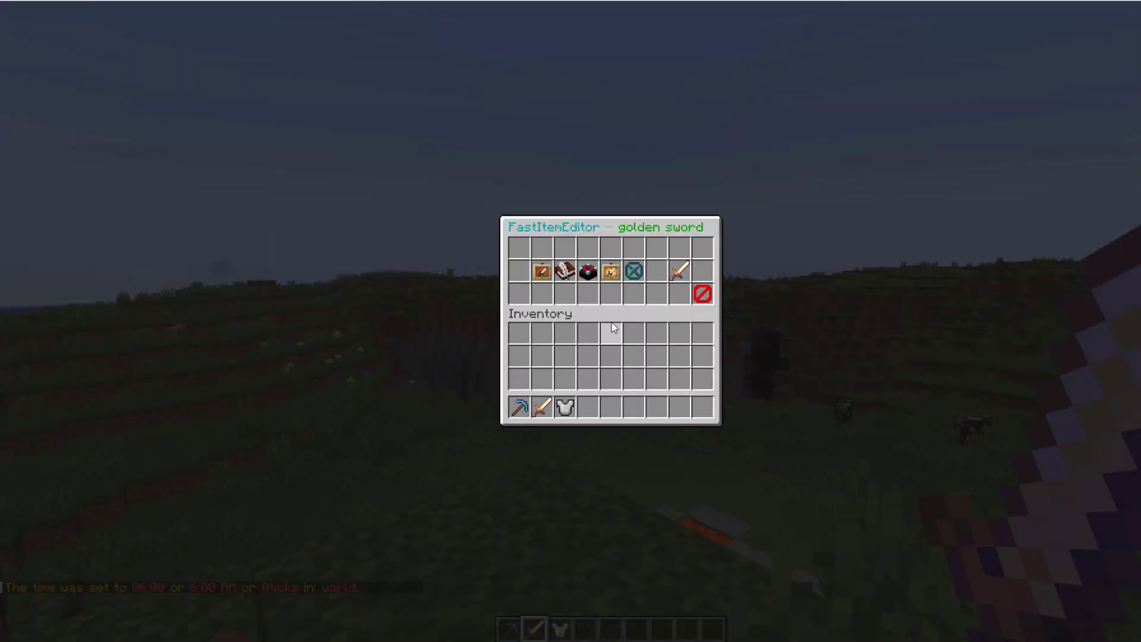
{"action": "left_click", "coordinate": [605, 273]}
{"action": "key", "text": "ctrl+a"}
{"action": "key", "text": "BackSpace"}
{"action": "key", "text": "Tab"}
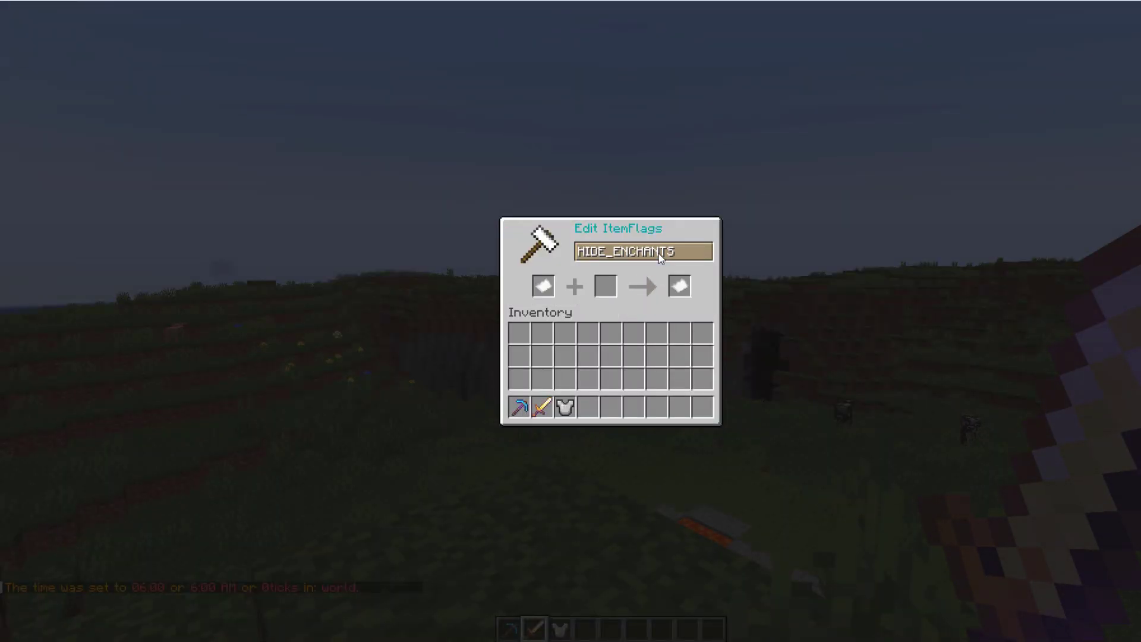
{"action": "left_click", "coordinate": [668, 284]}
{"action": "key", "text": "Escape"}
{"action": "key", "text": "e"}
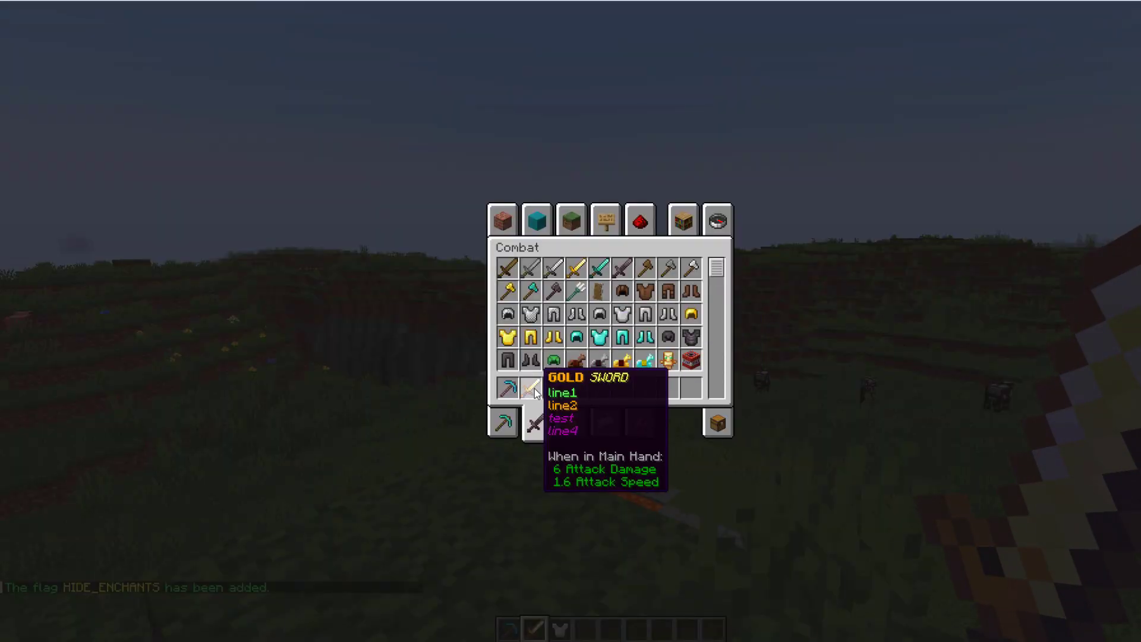
{"action": "key", "text": "e"}
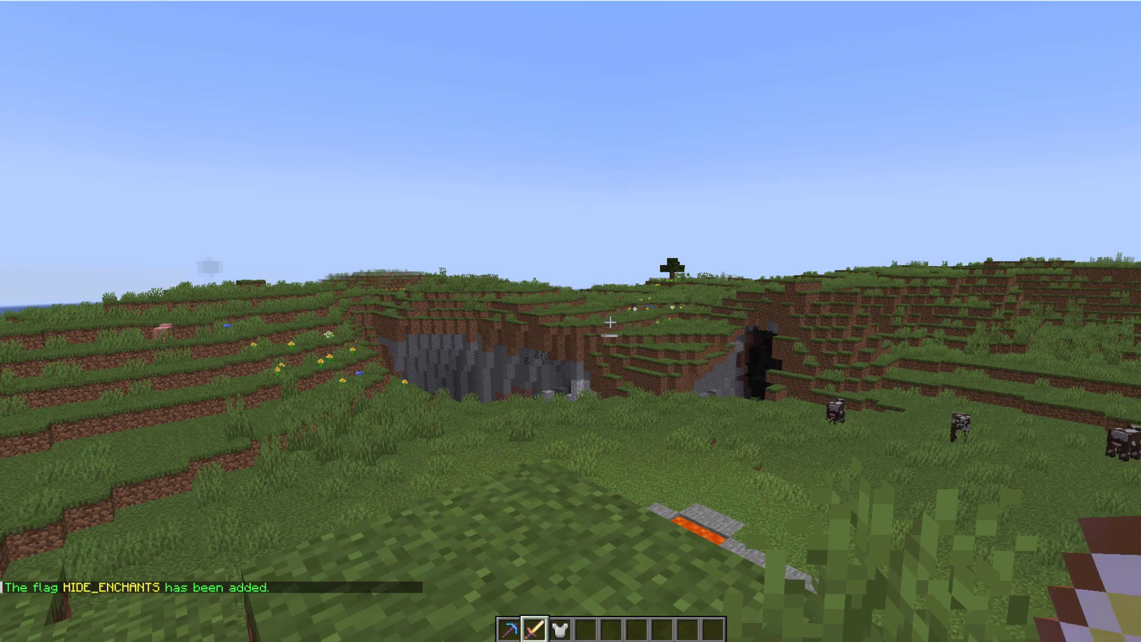
Step: Switch to the web browser and look over the list of Minecraft item flags
{"action": "key", "text": "e"}
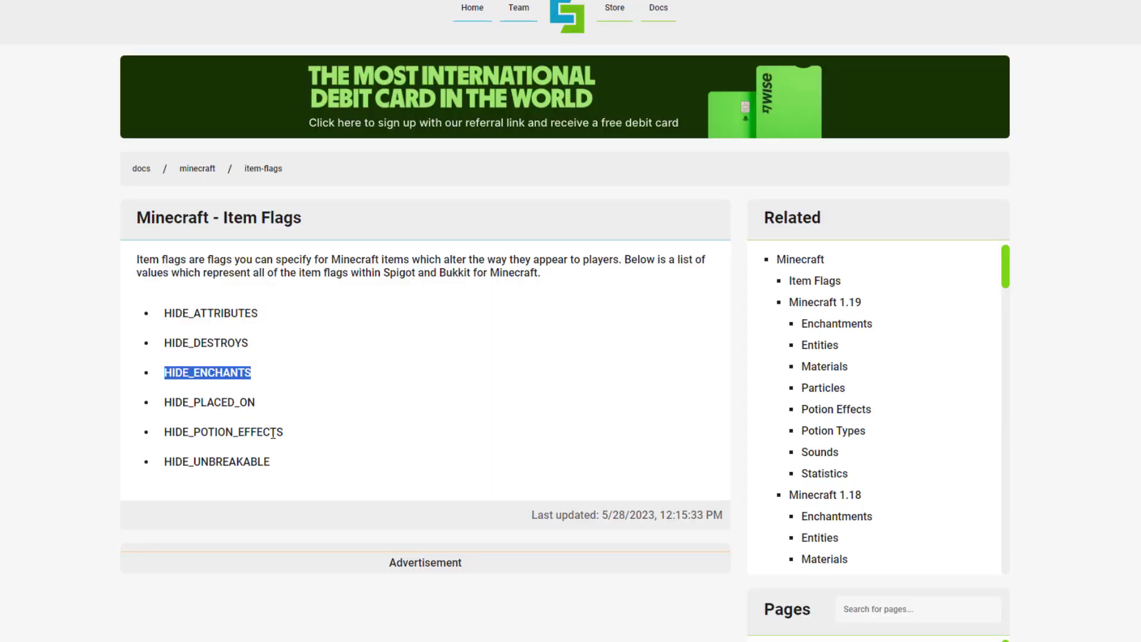
{"action": "left_click", "coordinate": [330, 423]}
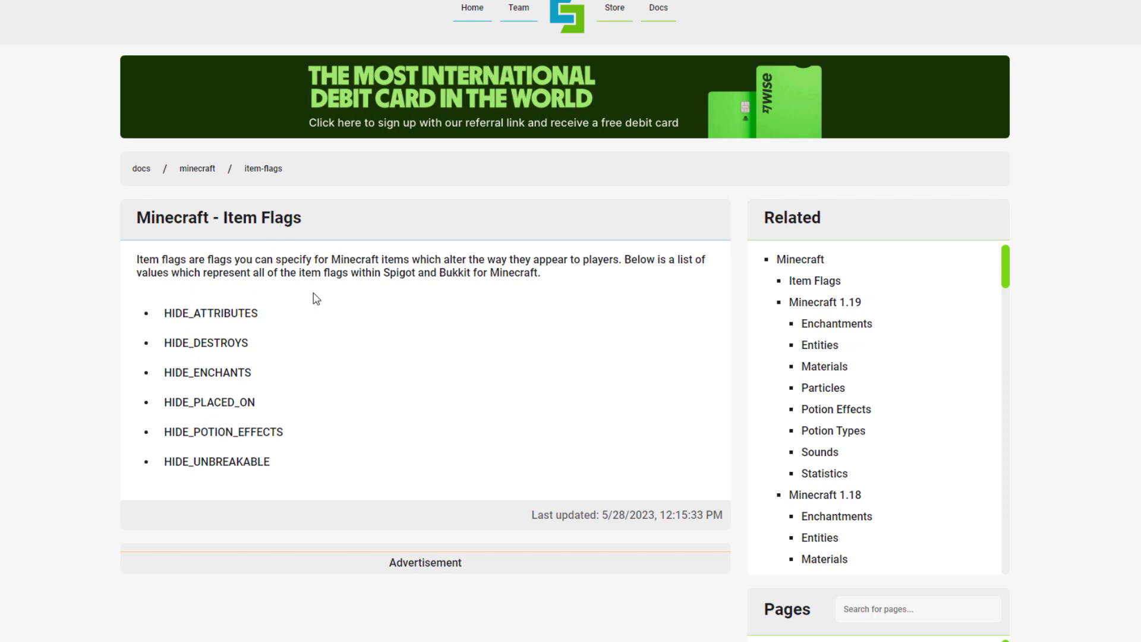
Step: Switch back to Minecraft, toggle the golden sword's Unbreakable option in its item editor and close the editor
{"action": "left_click", "coordinate": [632, 276]}
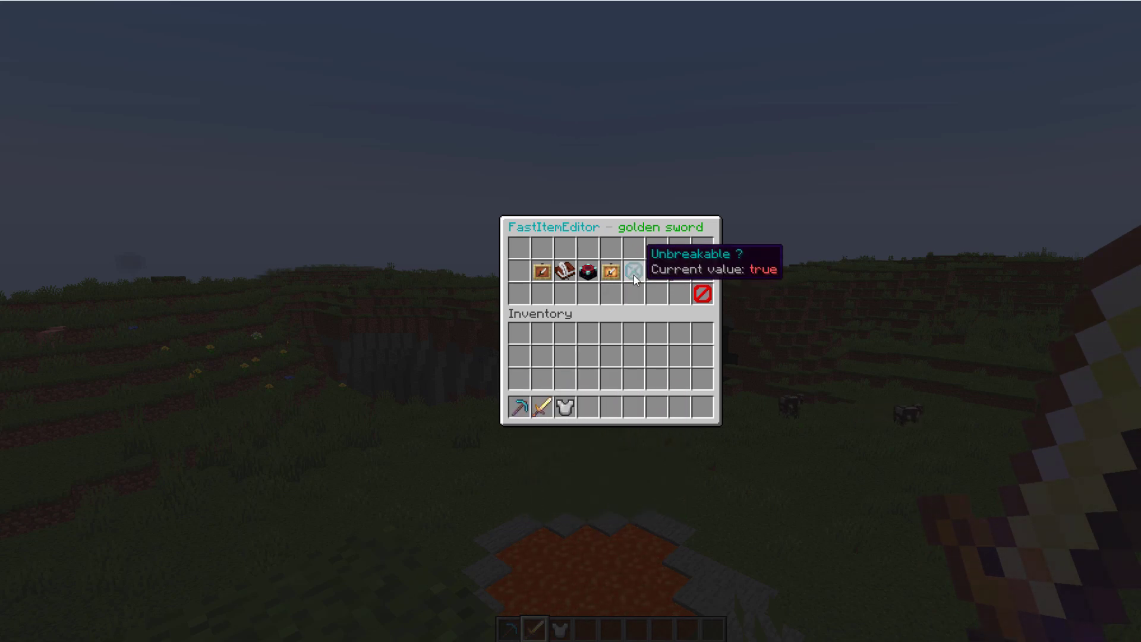
{"action": "left_click", "coordinate": [634, 271]}
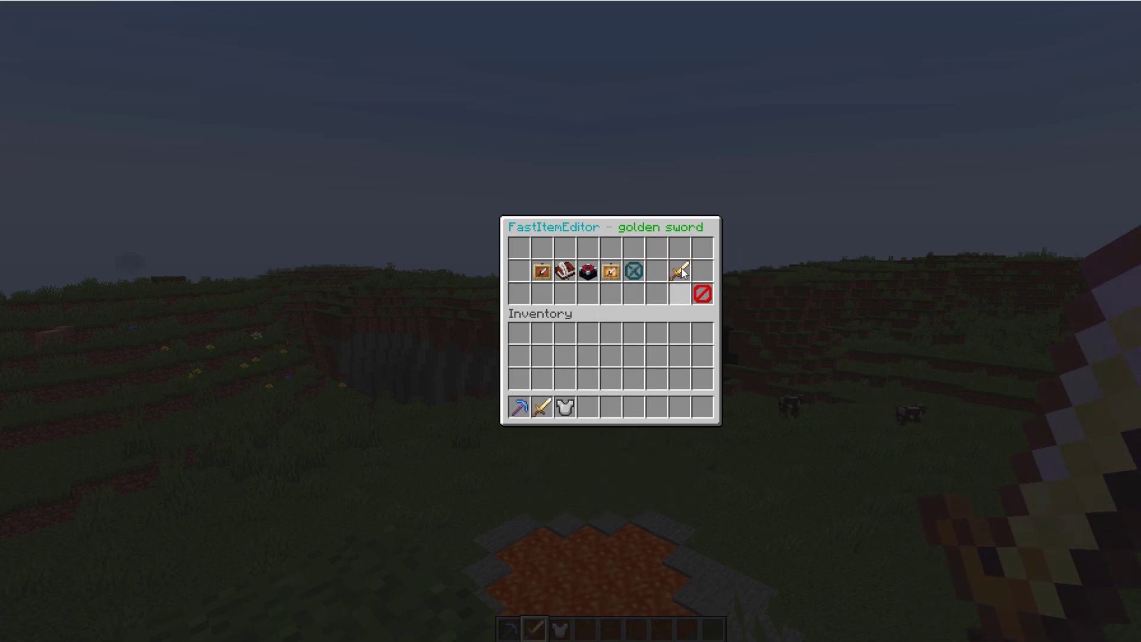
{"action": "left_click", "coordinate": [711, 302]}
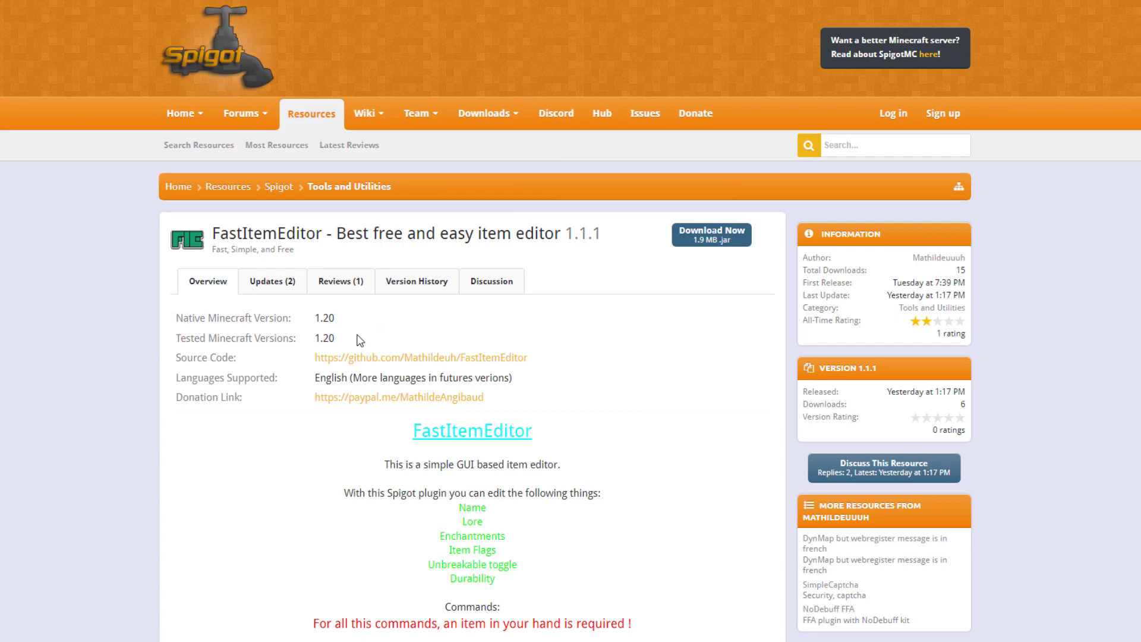
Step: Read through the FastItemEditor page on SpigotMC, covering its commands, permission and interface screenshots
{"action": "scroll", "coordinate": [325, 414], "scroll_direction": "down", "scroll_amount": 6}
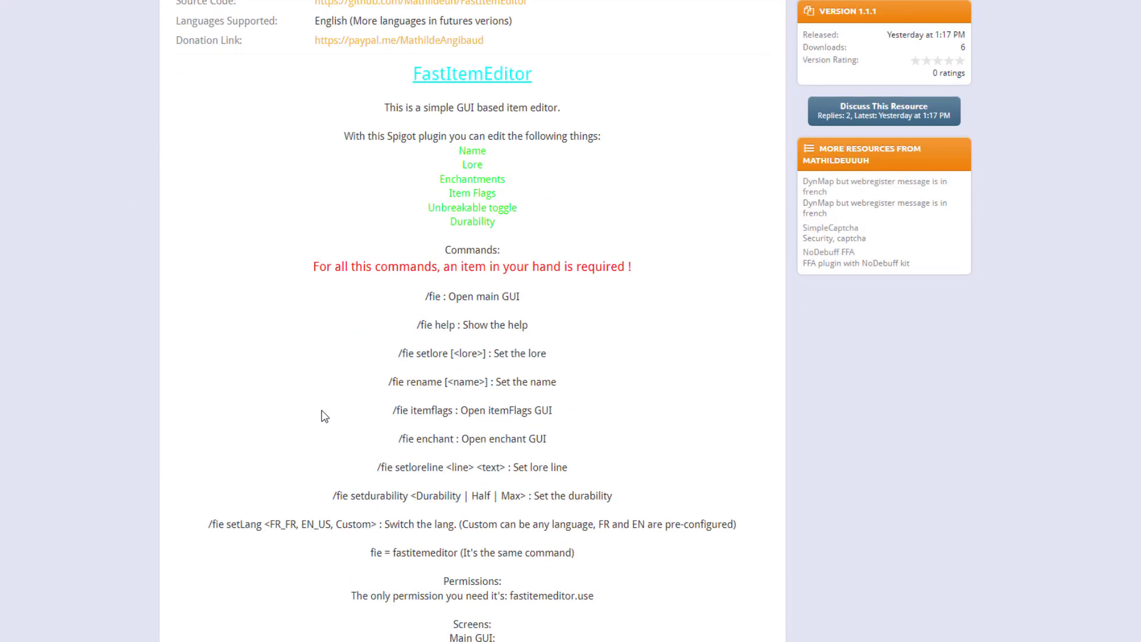
{"action": "scroll", "coordinate": [459, 389], "scroll_direction": "down", "scroll_amount": 2}
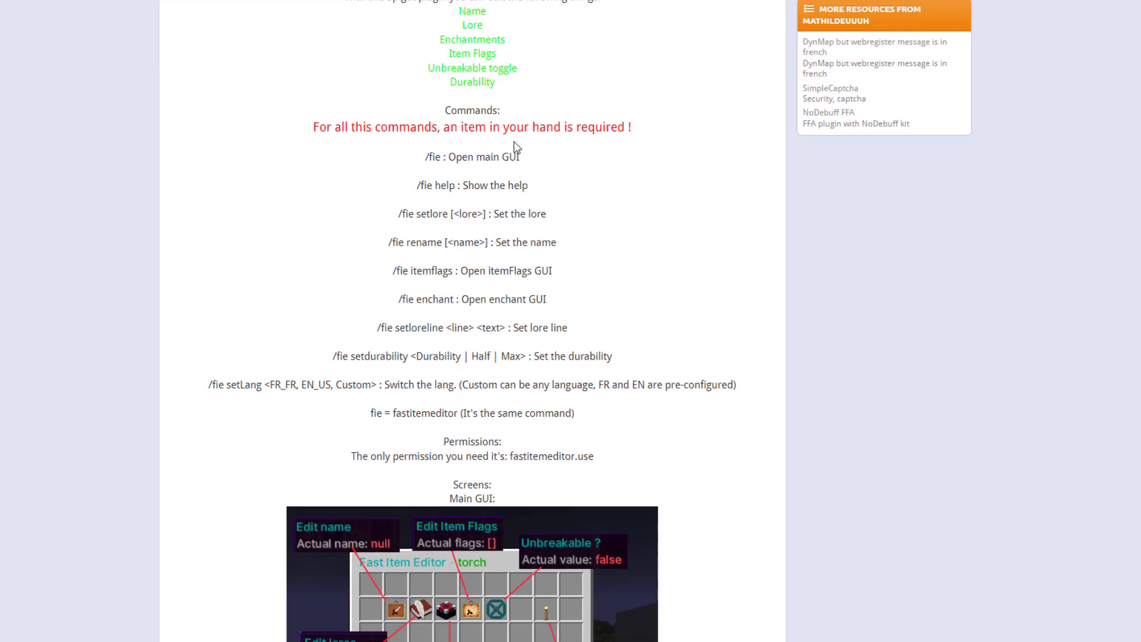
{"action": "scroll", "coordinate": [476, 377], "scroll_direction": "down", "scroll_amount": 5}
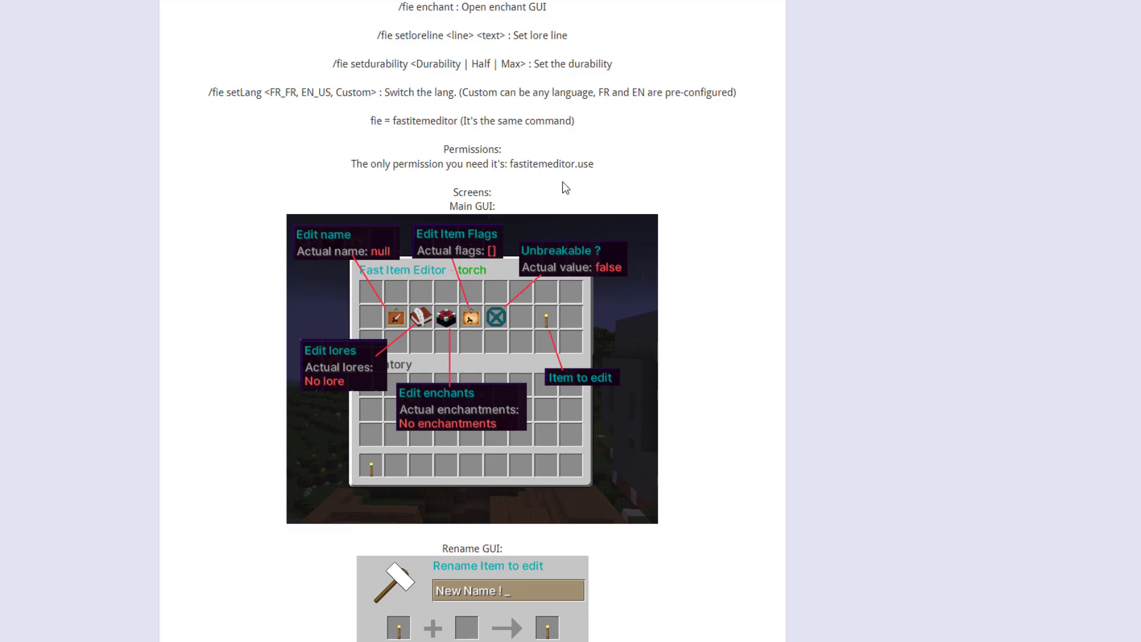
{"action": "scroll", "coordinate": [479, 341], "scroll_direction": "down", "scroll_amount": 6}
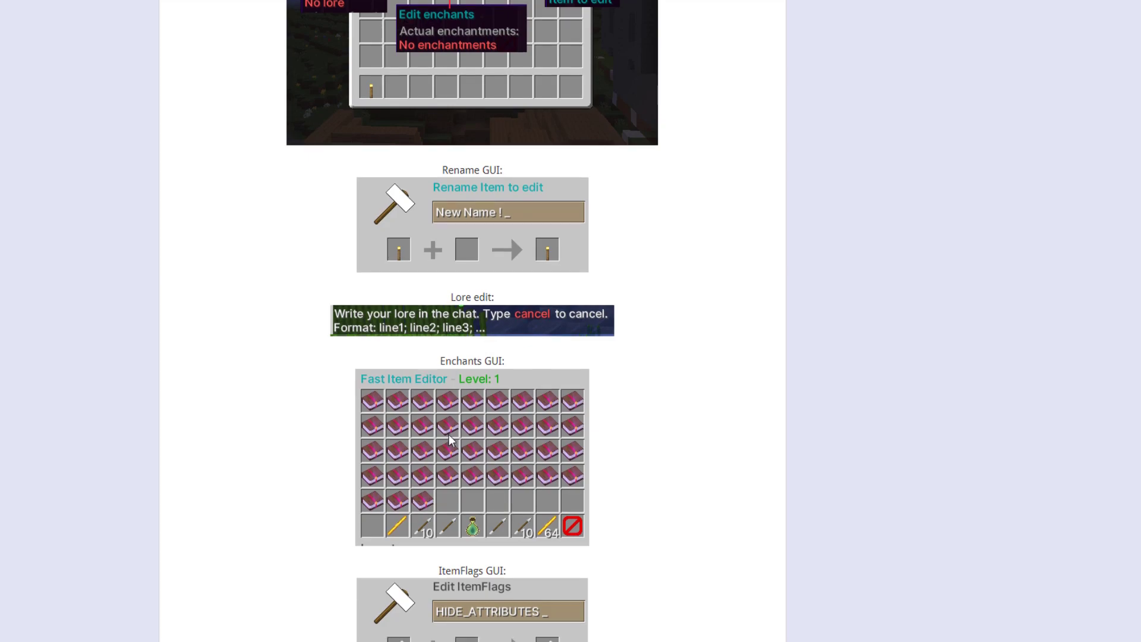
{"action": "scroll", "coordinate": [587, 433], "scroll_direction": "up", "scroll_amount": 20}
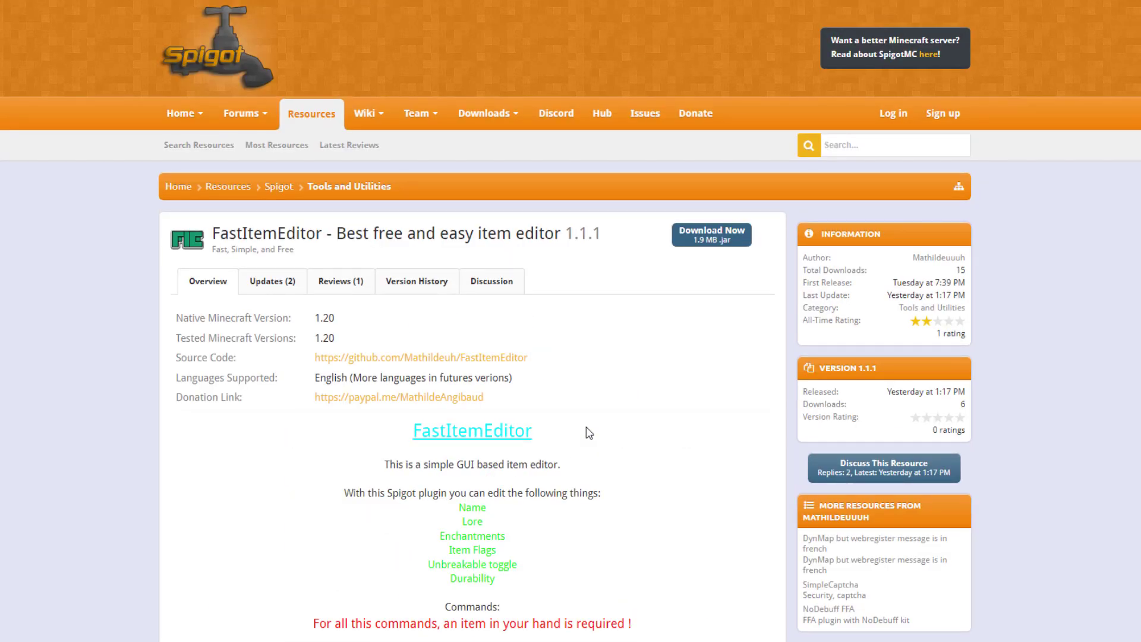